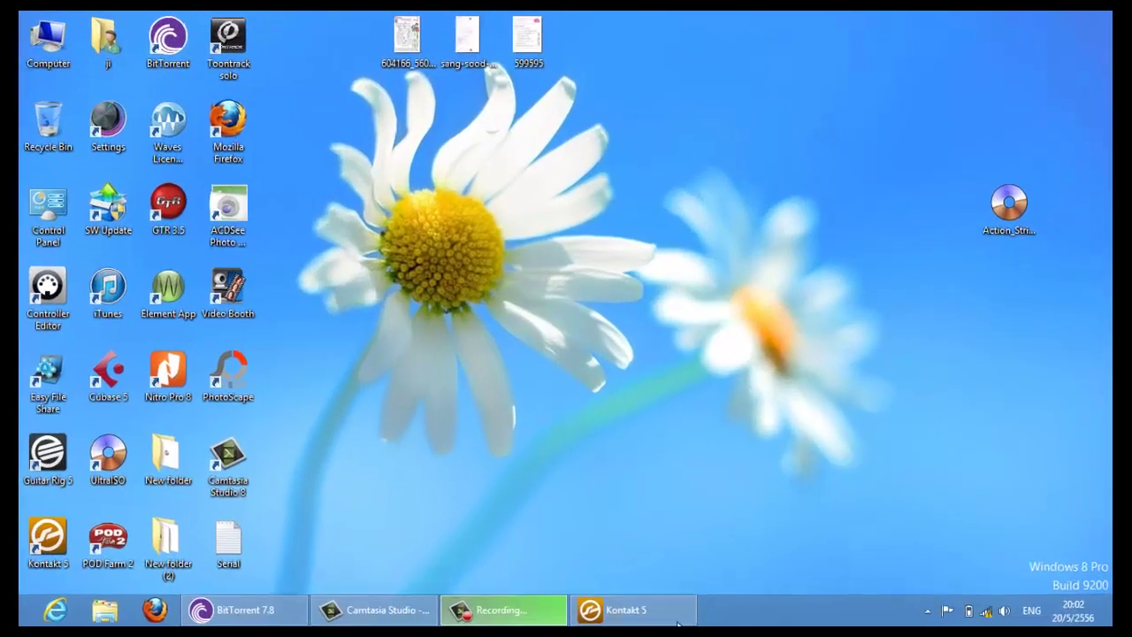
Step: Switch to Kontakt 5 to view its installed library list, and minimise it again
click(639, 525)
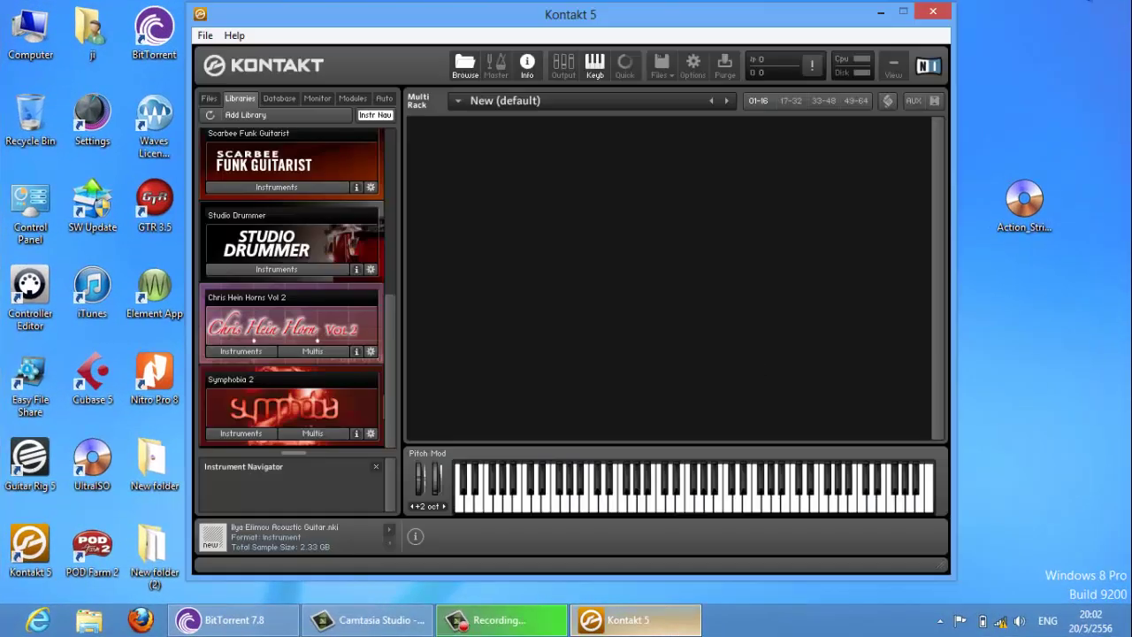
click(880, 12)
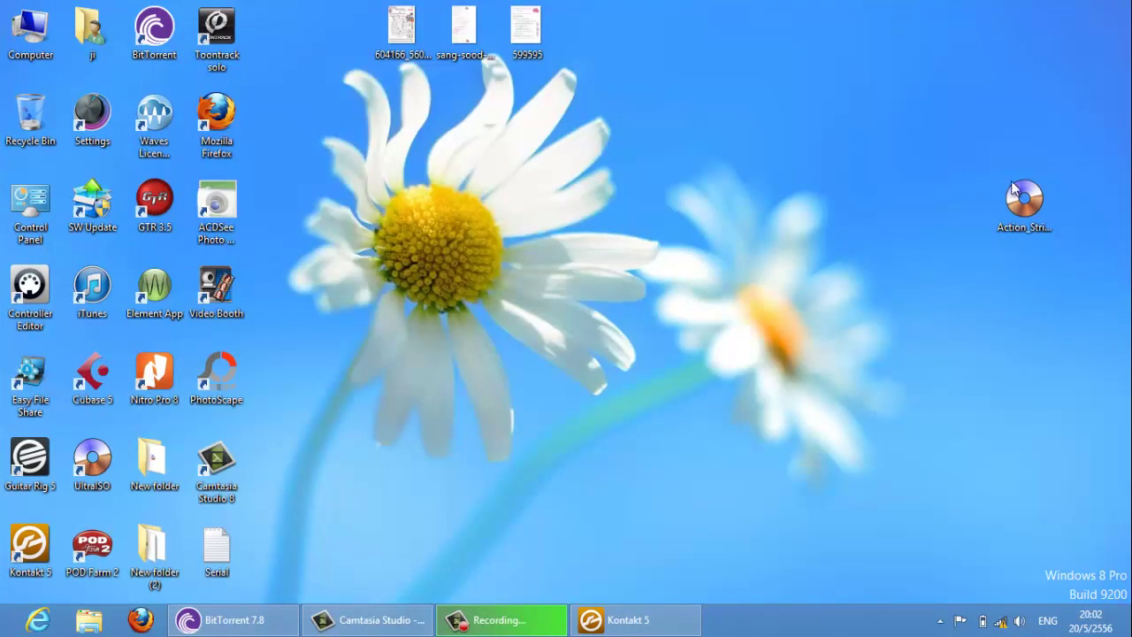
click(1027, 208)
mouse_move(1029, 209)
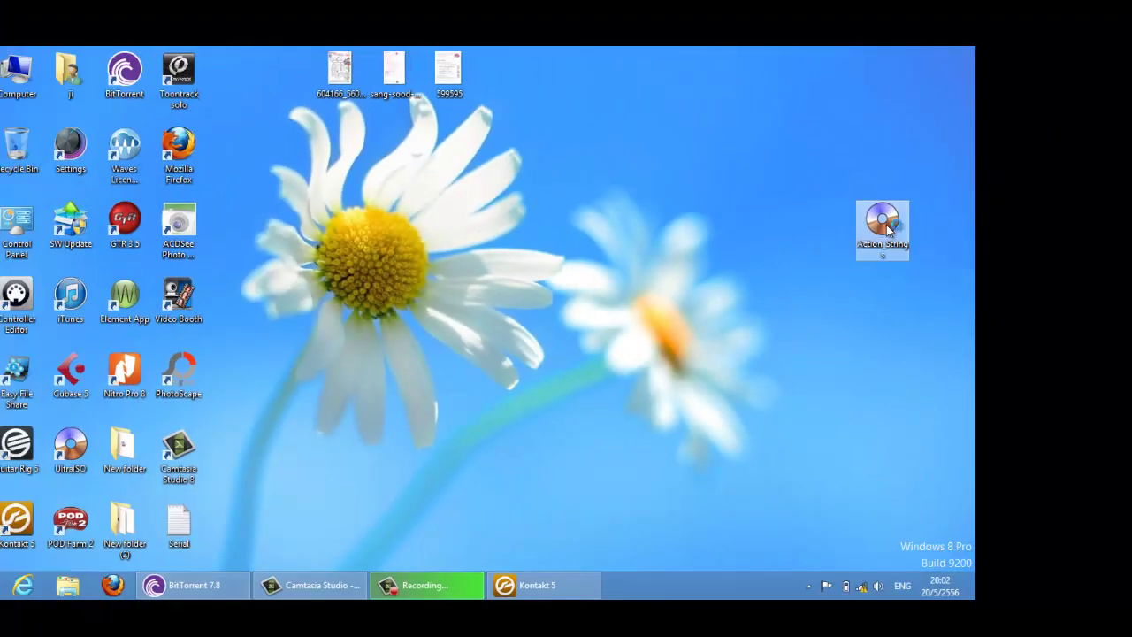
double_click(889, 230)
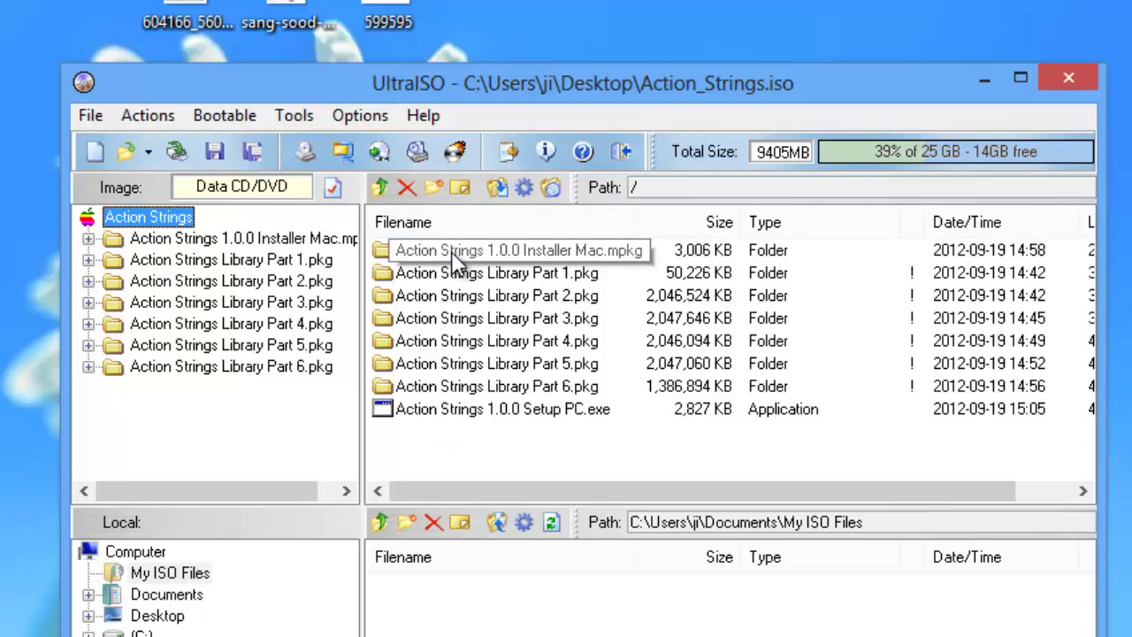
double_click(457, 409)
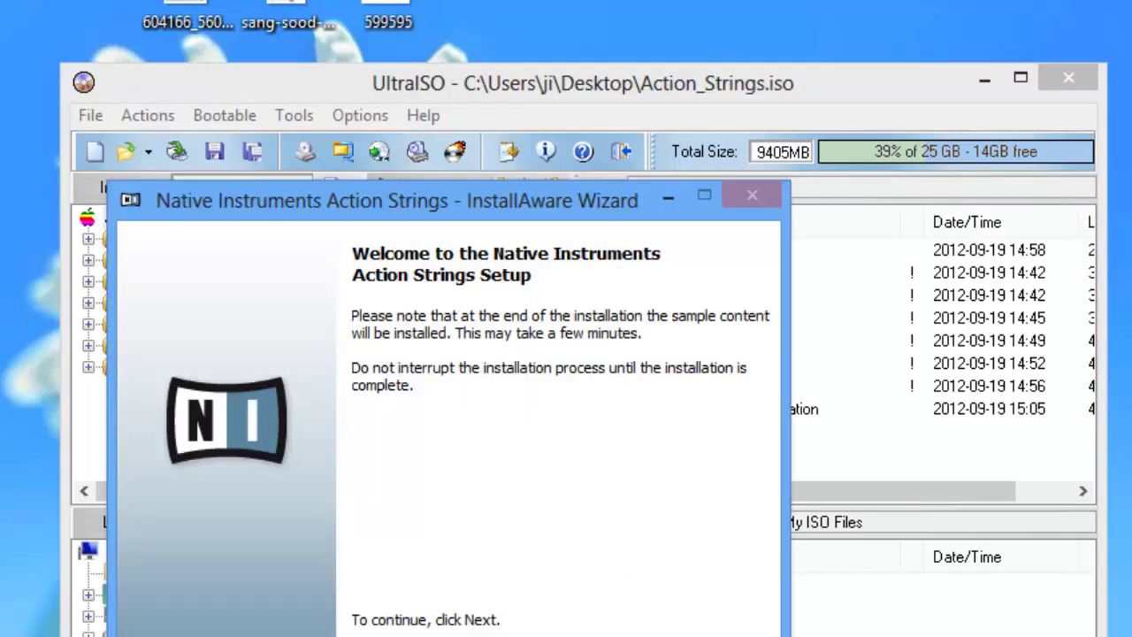
click(752, 195)
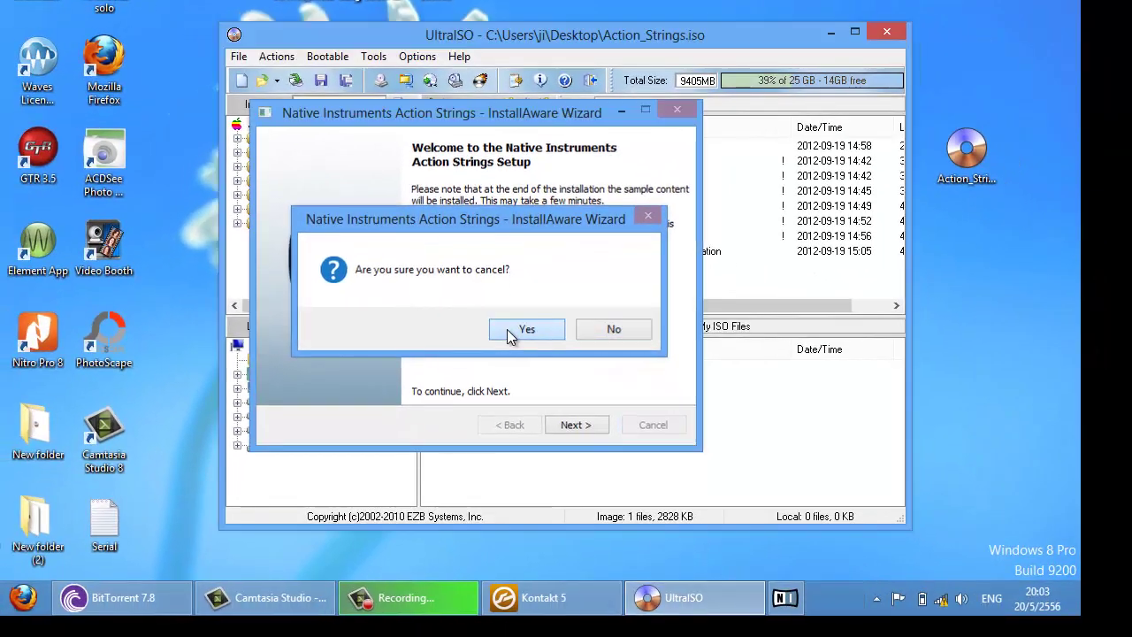
click(526, 328)
click(874, 32)
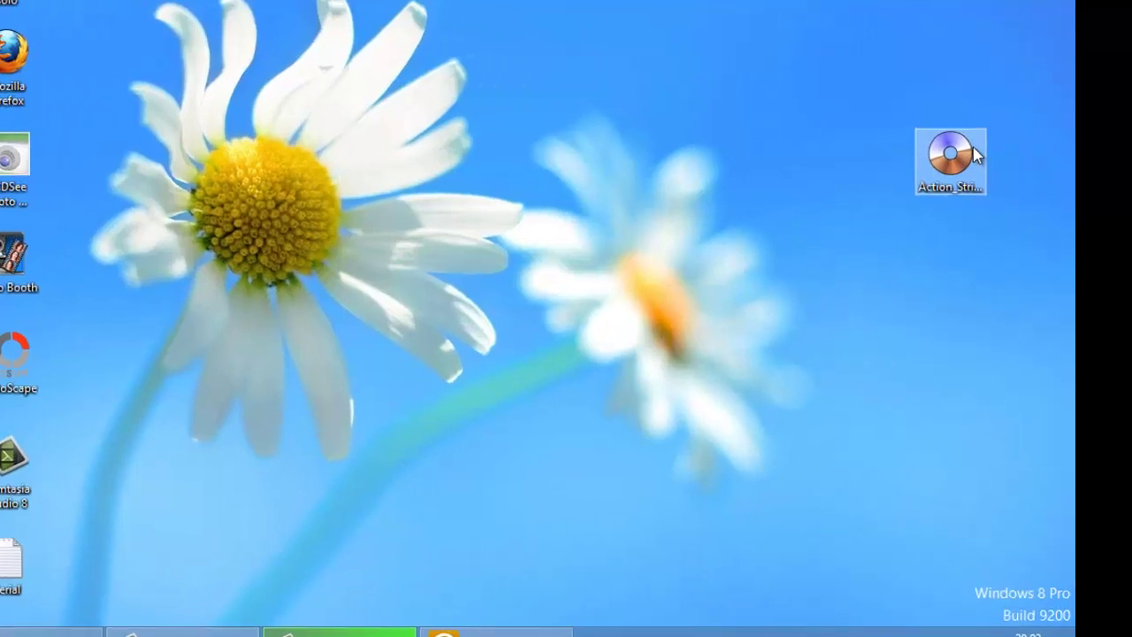
Step: Mount the Action_Strings disc image from the desktop to virtual drive G: with UltraISO
right_click(989, 152)
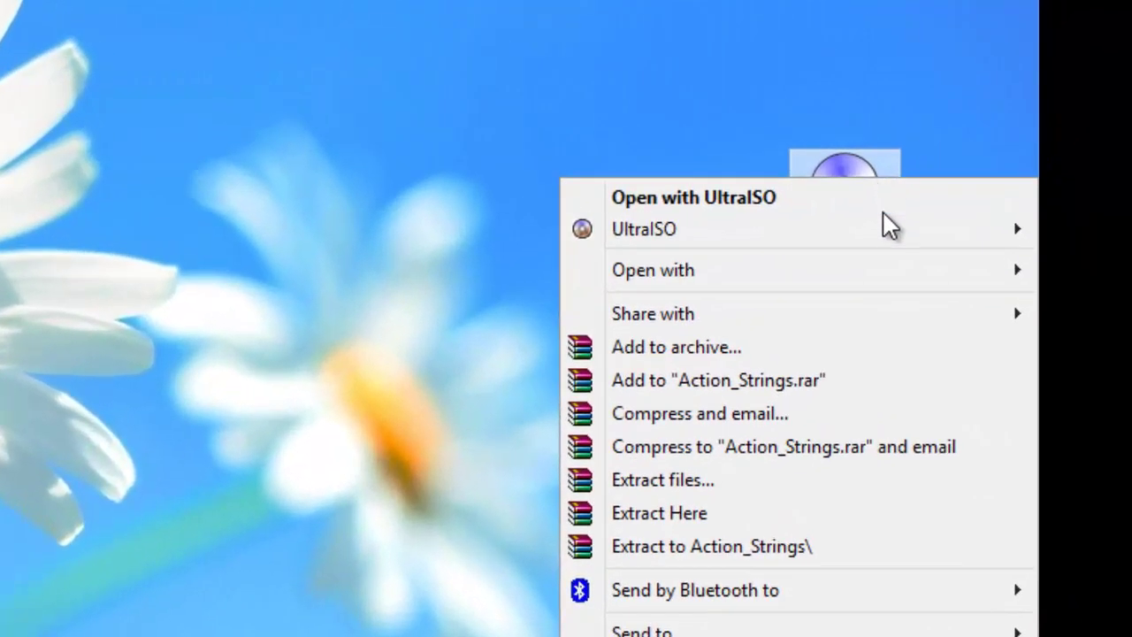
mouse_move(888, 228)
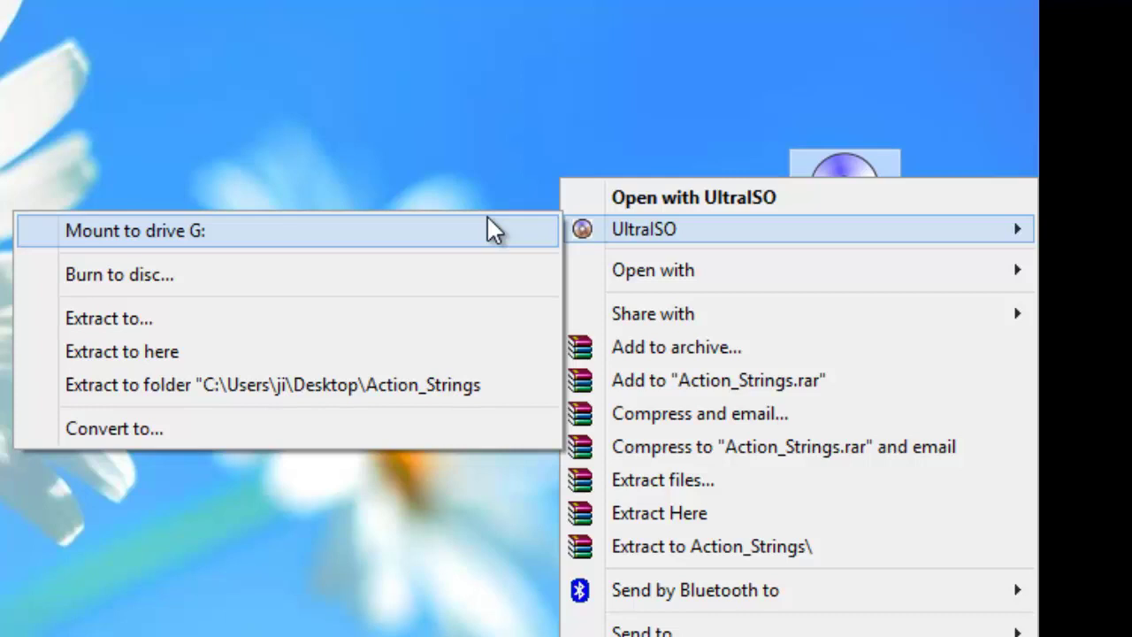
click(142, 240)
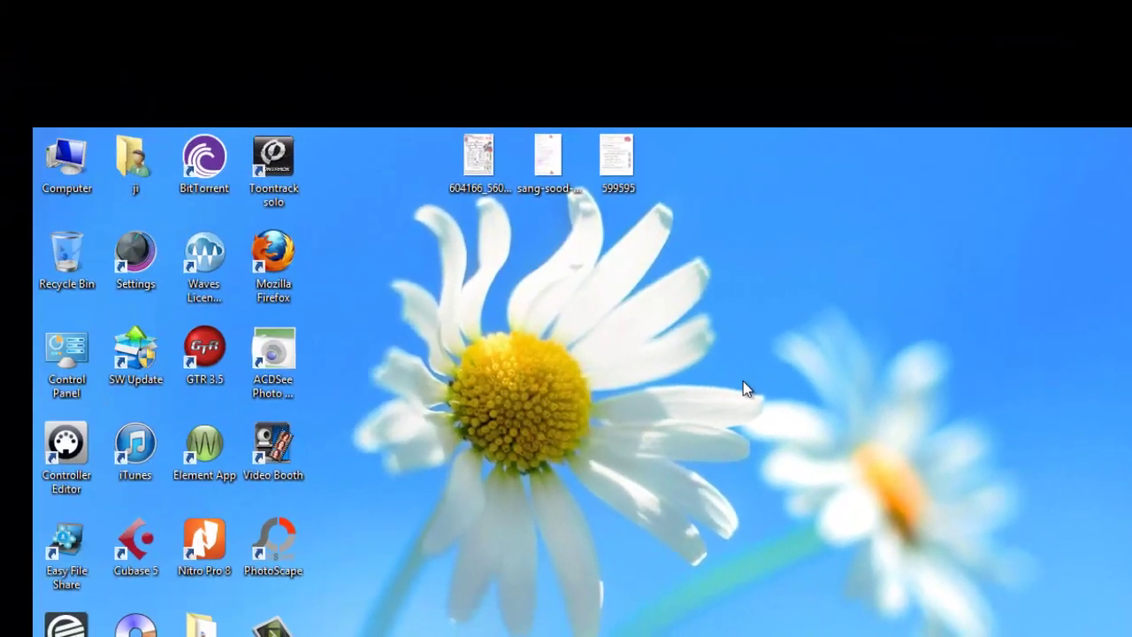
Step: Open the mounted Action Strings disc on drive G: and launch Action Strings 1.0.0 Setup PC
double_click(53, 155)
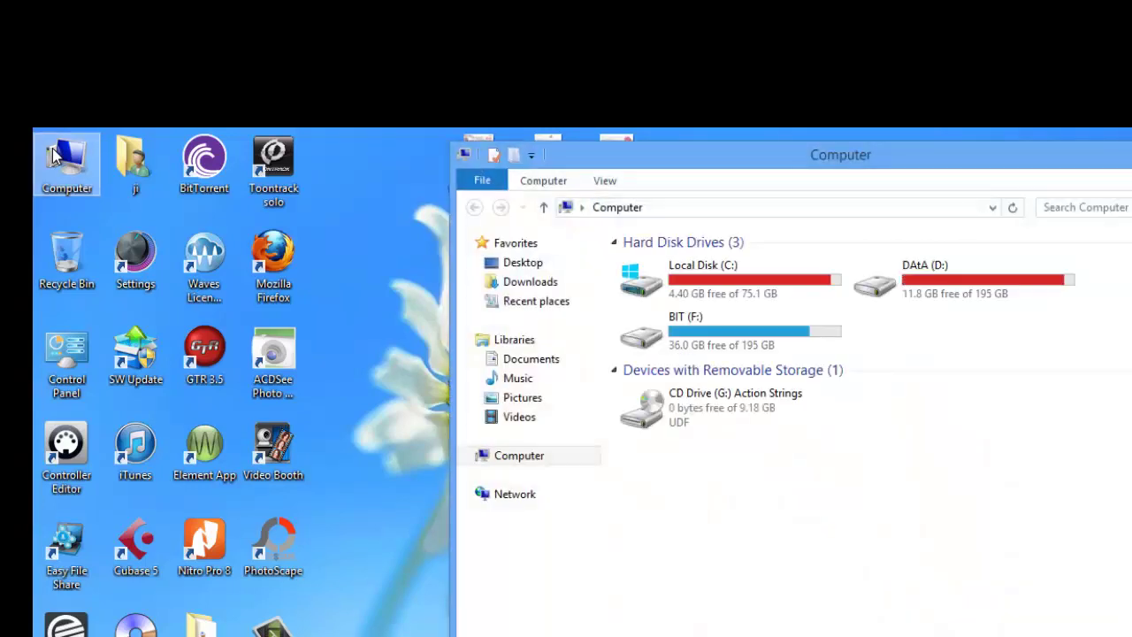
double_click(692, 419)
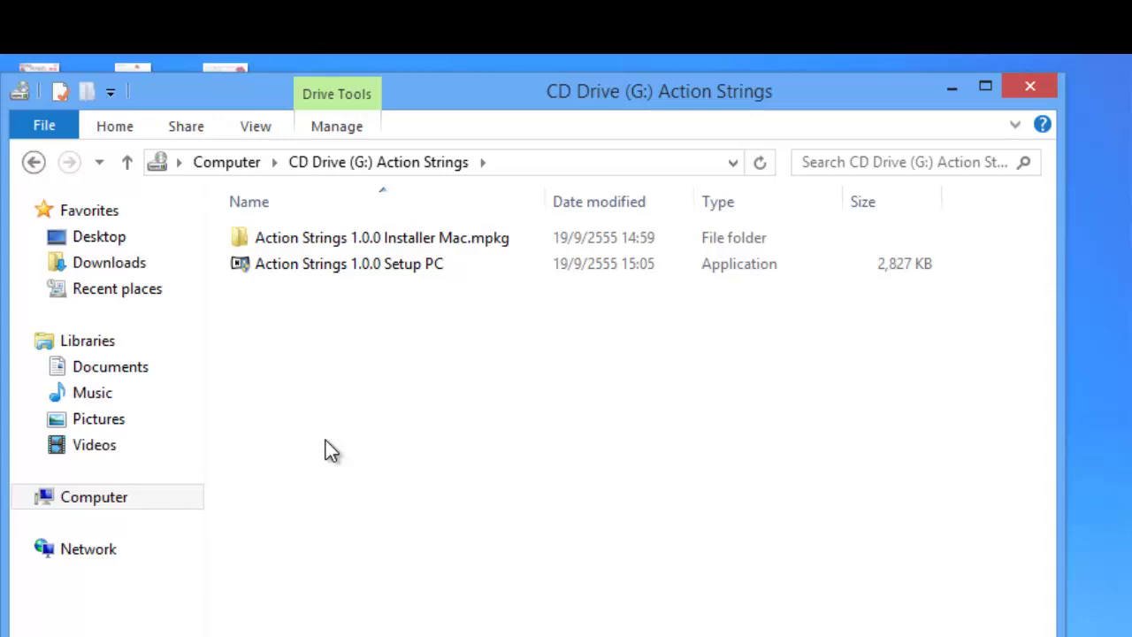
click(350, 272)
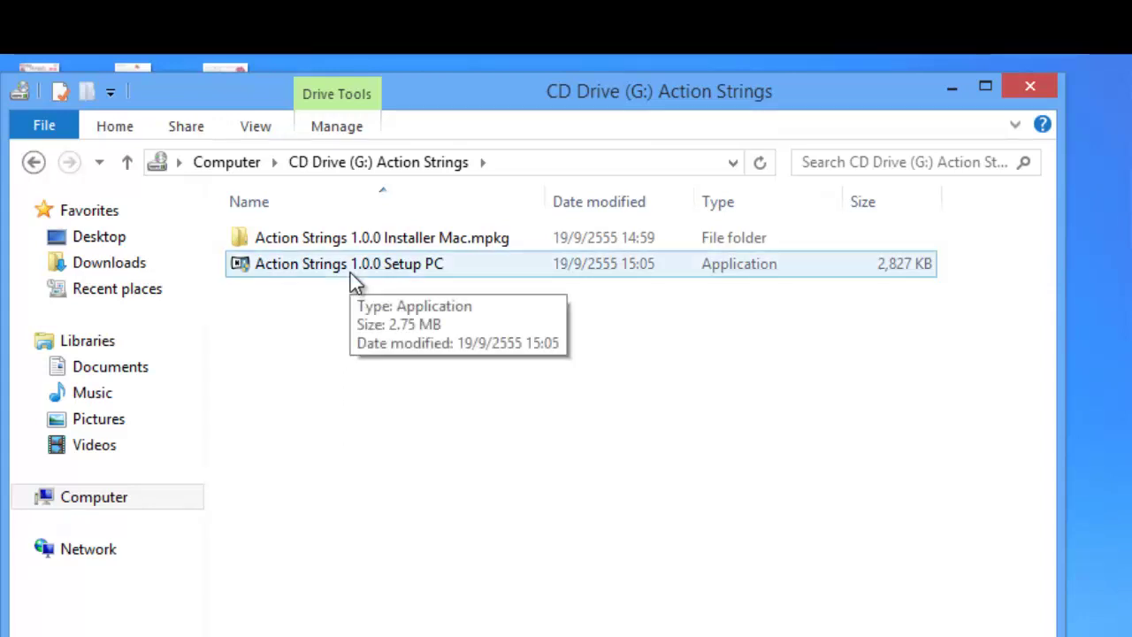
double_click(350, 272)
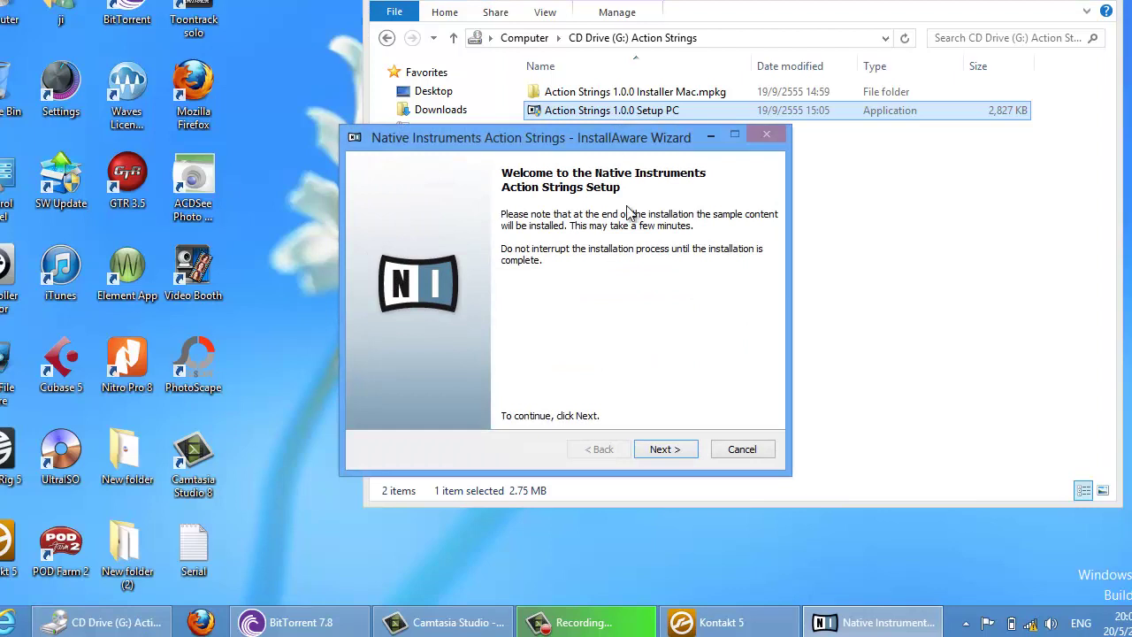
Step: Accept the licence agreement in the setup wizard and keep the Action Strings Library feature selected for installation
click(668, 453)
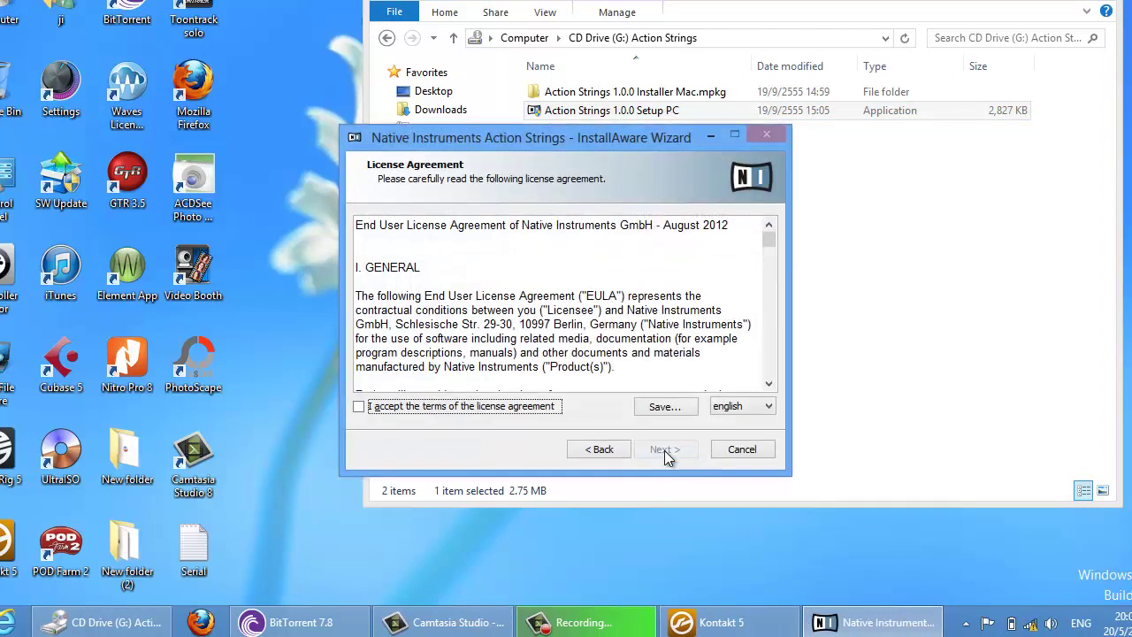
click(476, 410)
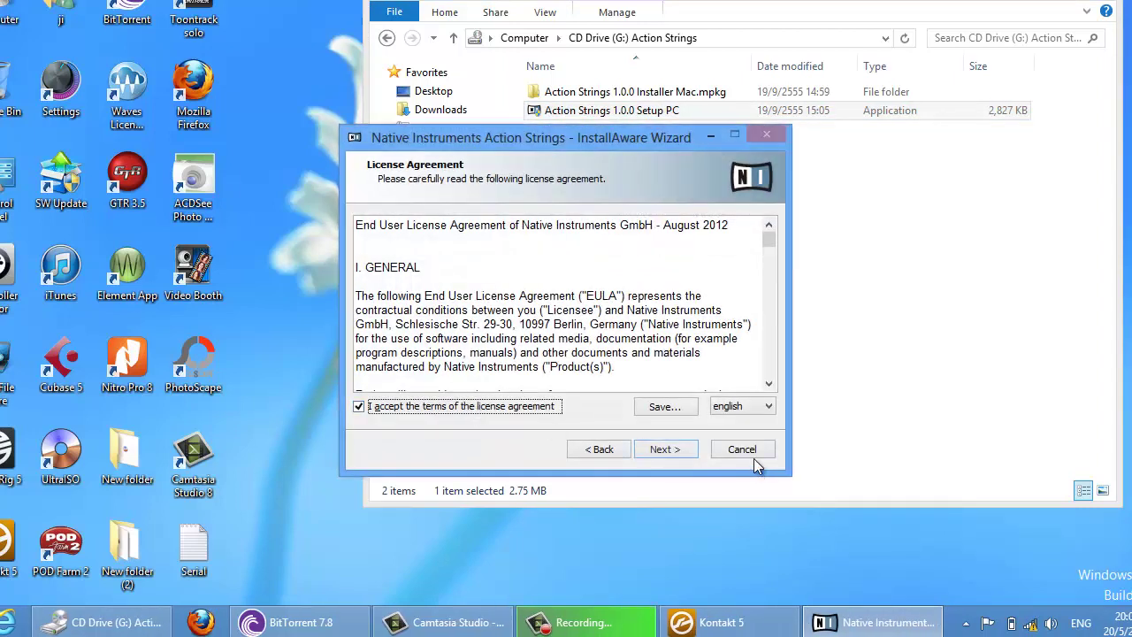
click(687, 451)
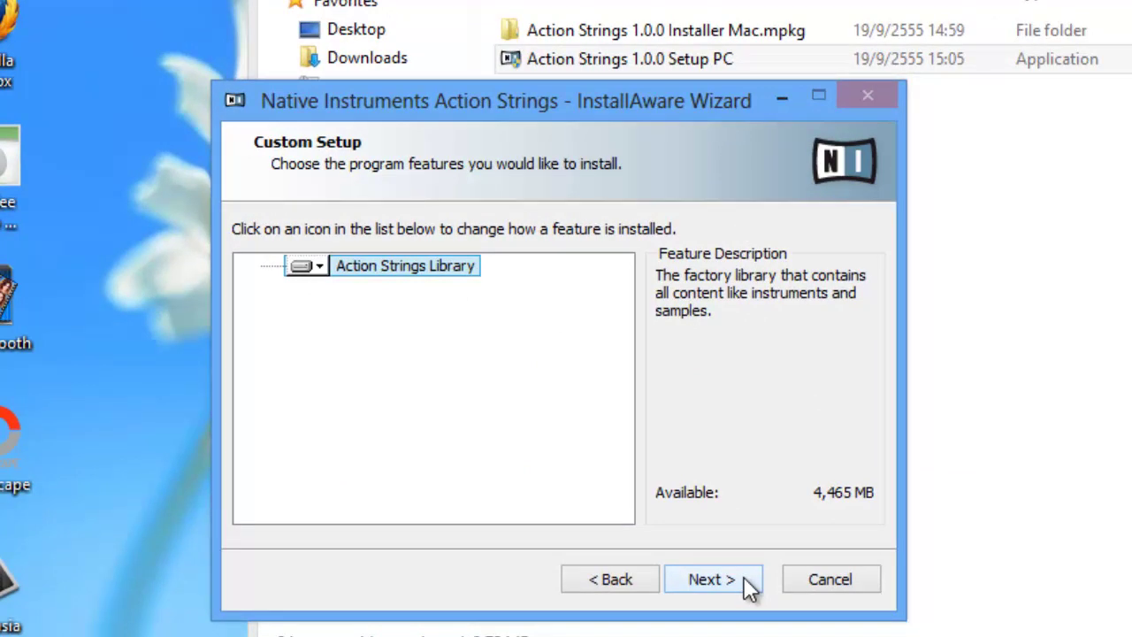
click(744, 576)
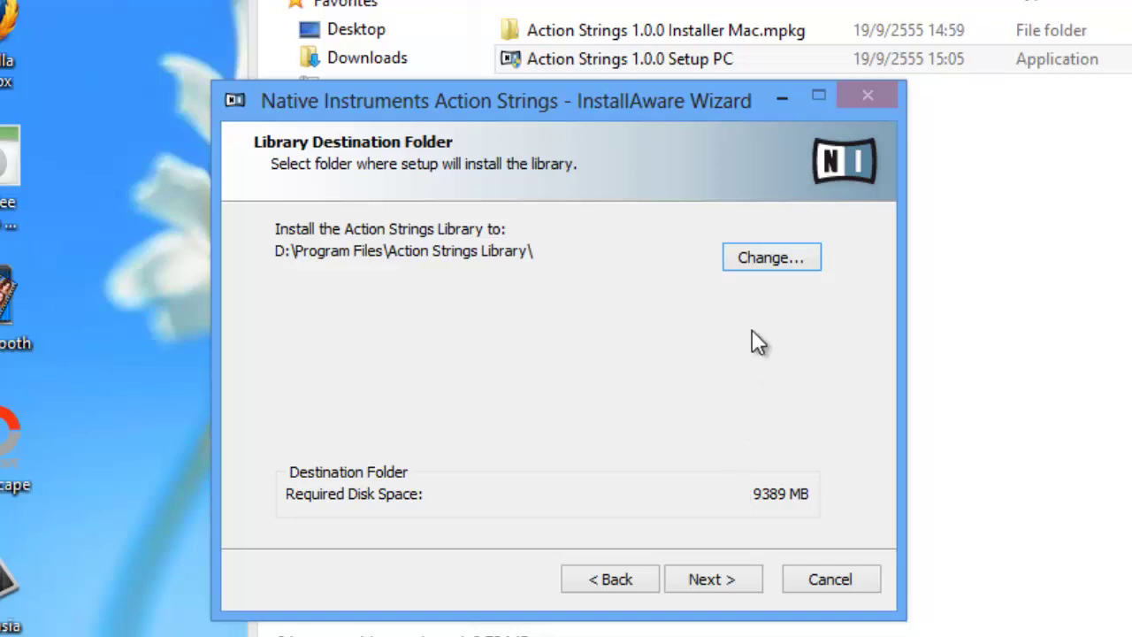
Step: Set the library destination to the Program Files folder on drive D: and start the installation
click(777, 257)
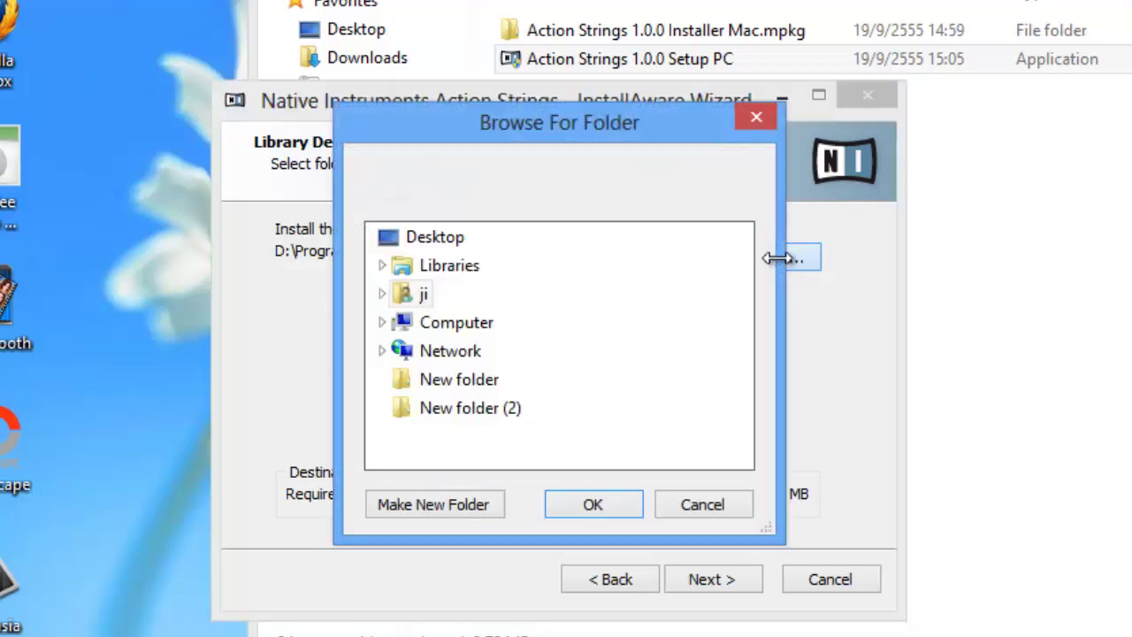
click(478, 324)
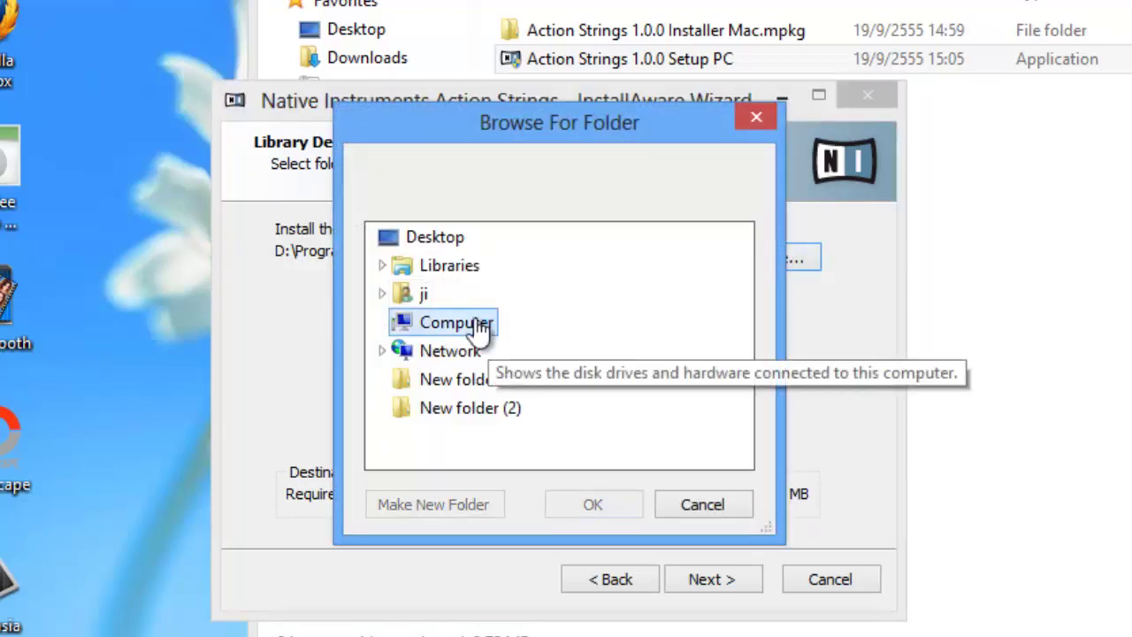
double_click(460, 379)
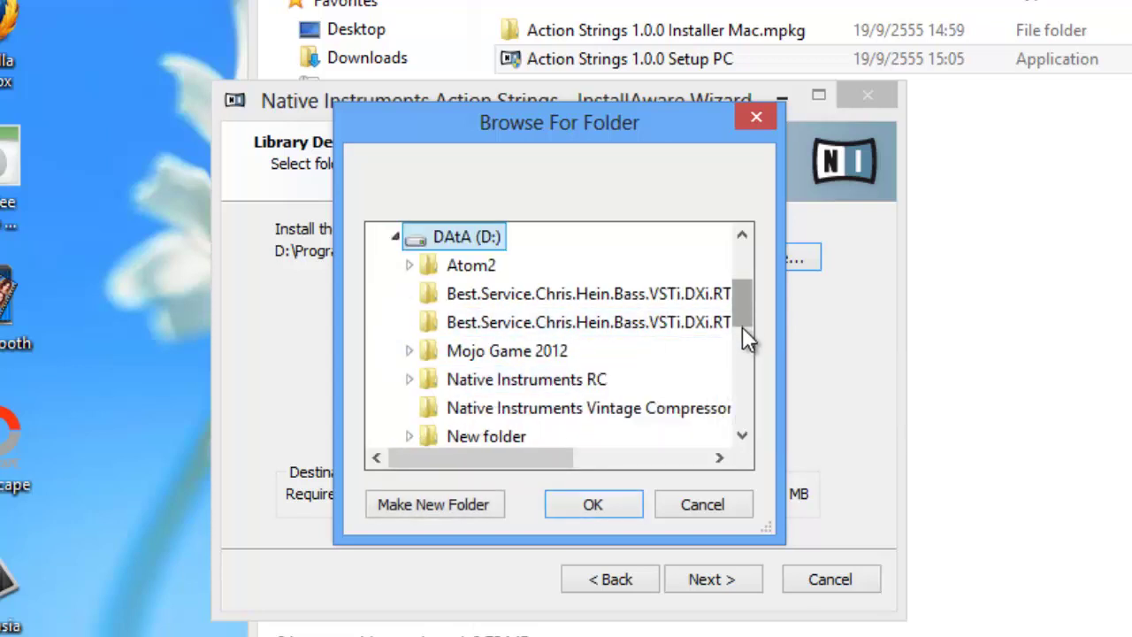
drag(742, 326, 745, 338)
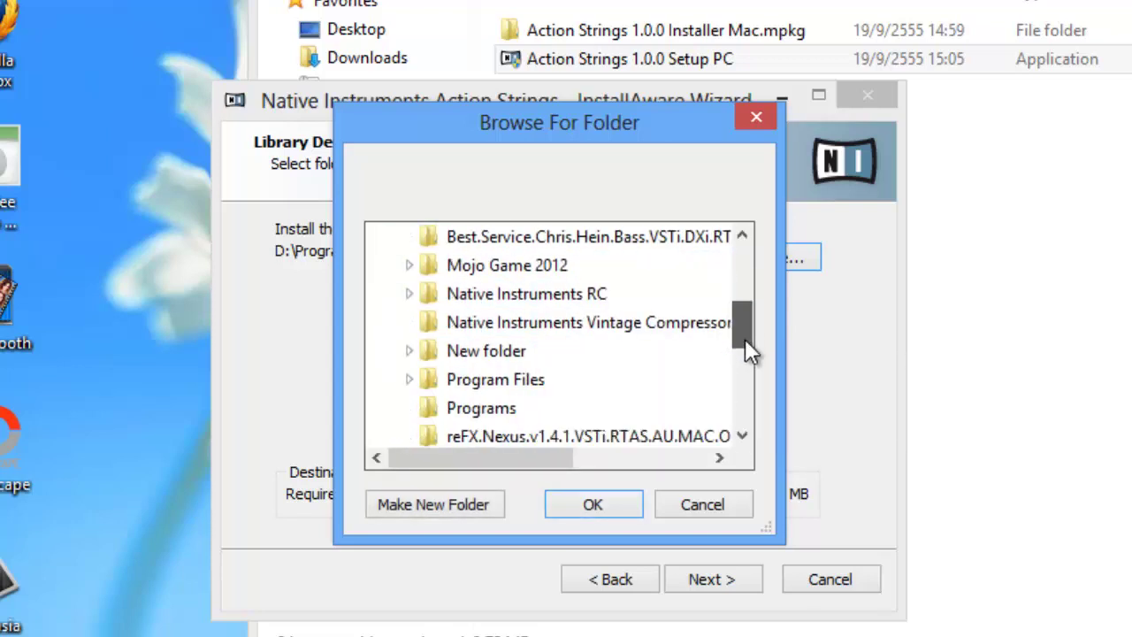
double_click(531, 380)
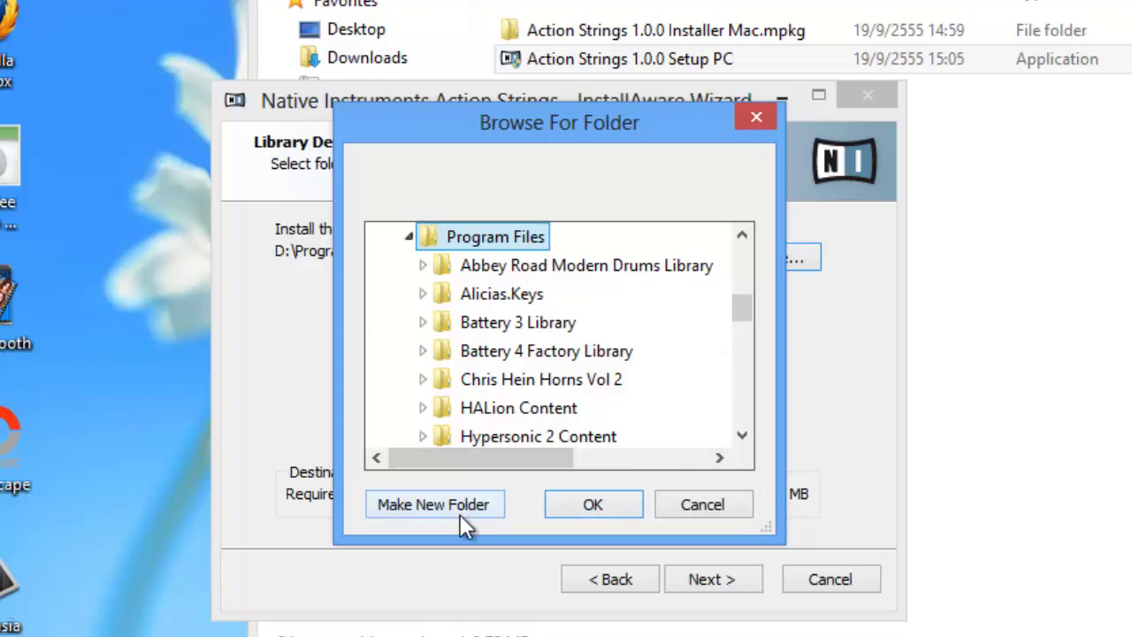
click(591, 505)
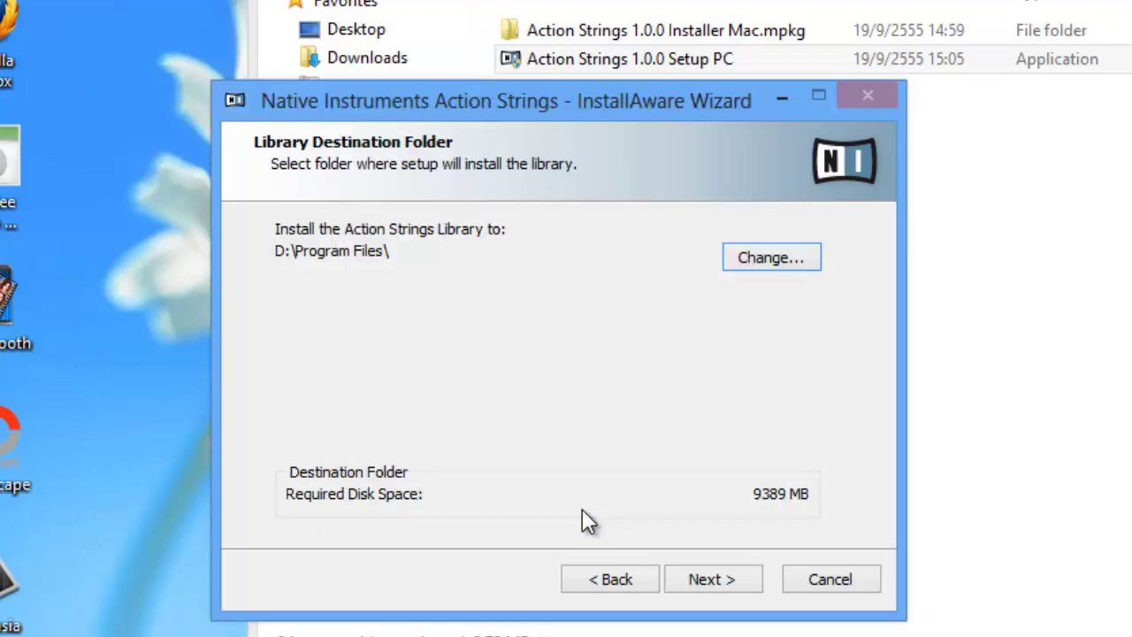
click(698, 581)
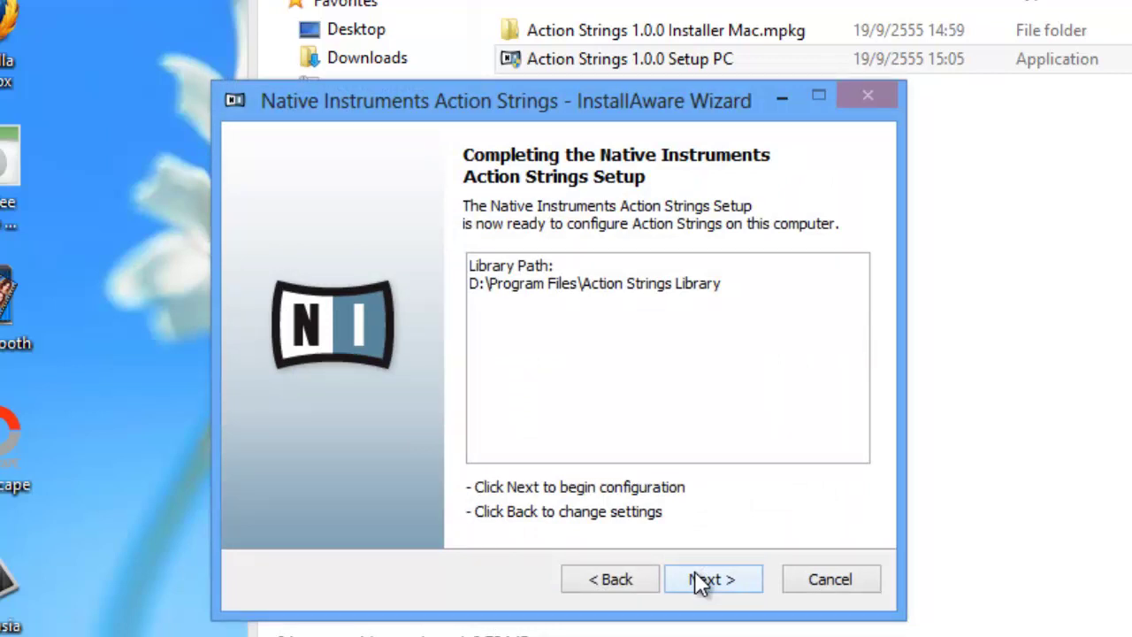
click(695, 575)
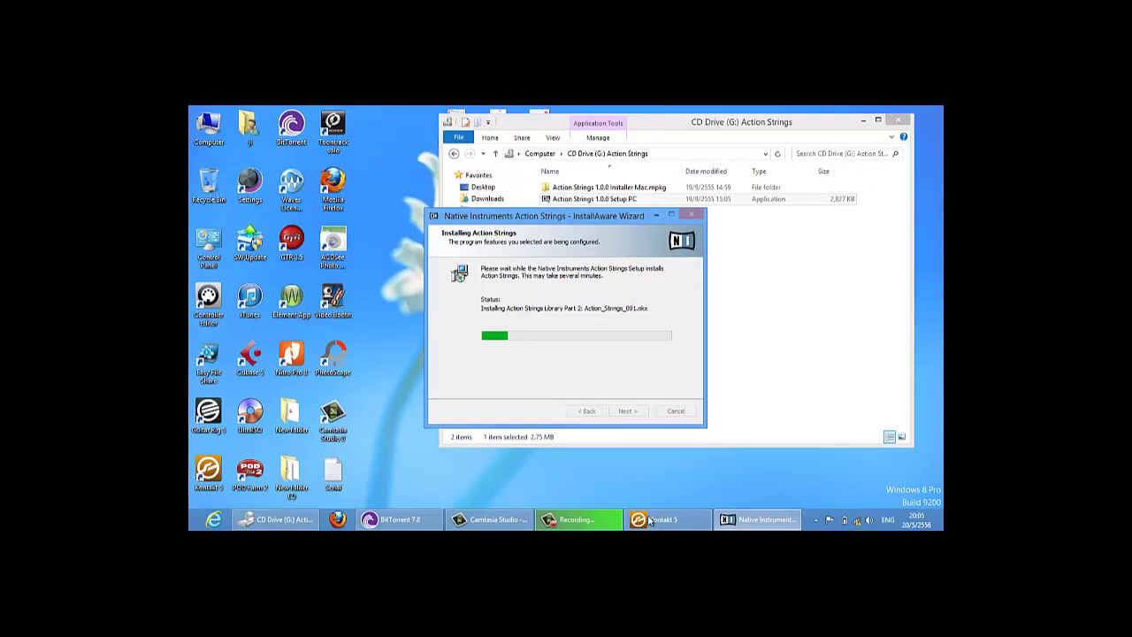
Step: Switch to Kontakt 5 and look through the list of installed libraries while the setup runs
click(716, 636)
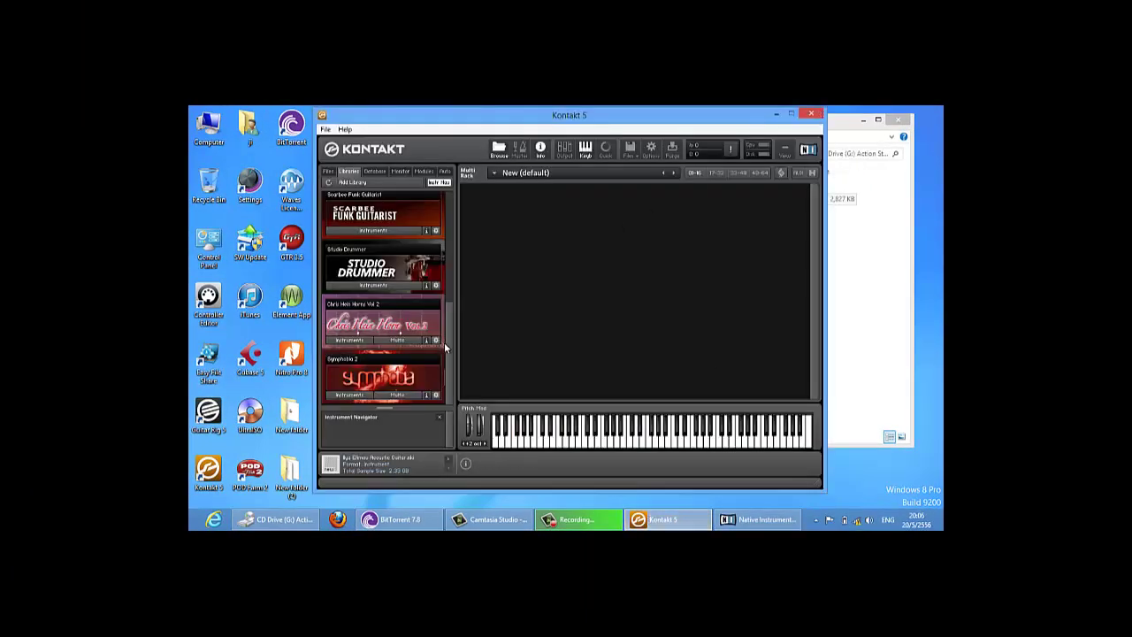
scroll(448, 351, up, 5)
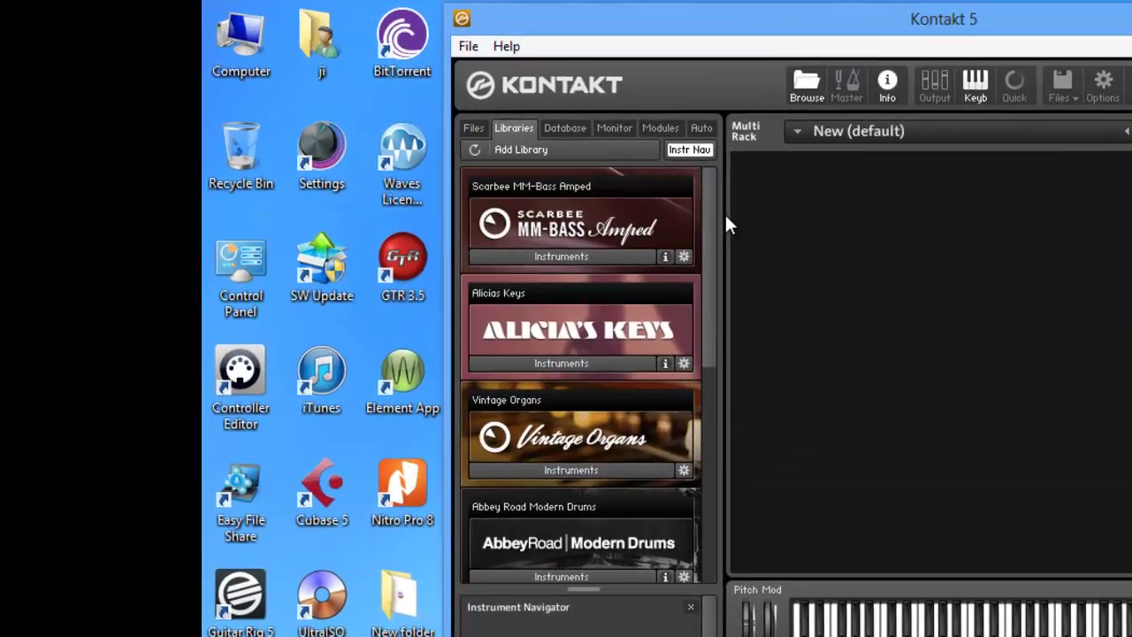
scroll(708, 356, down, 5)
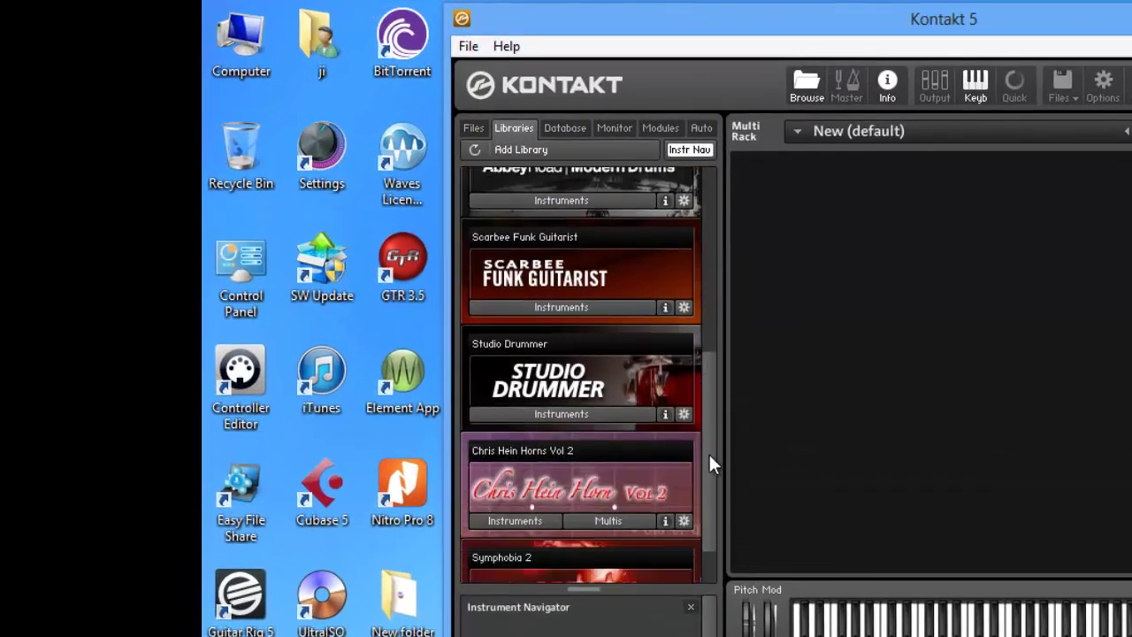
scroll(715, 473, up, 5)
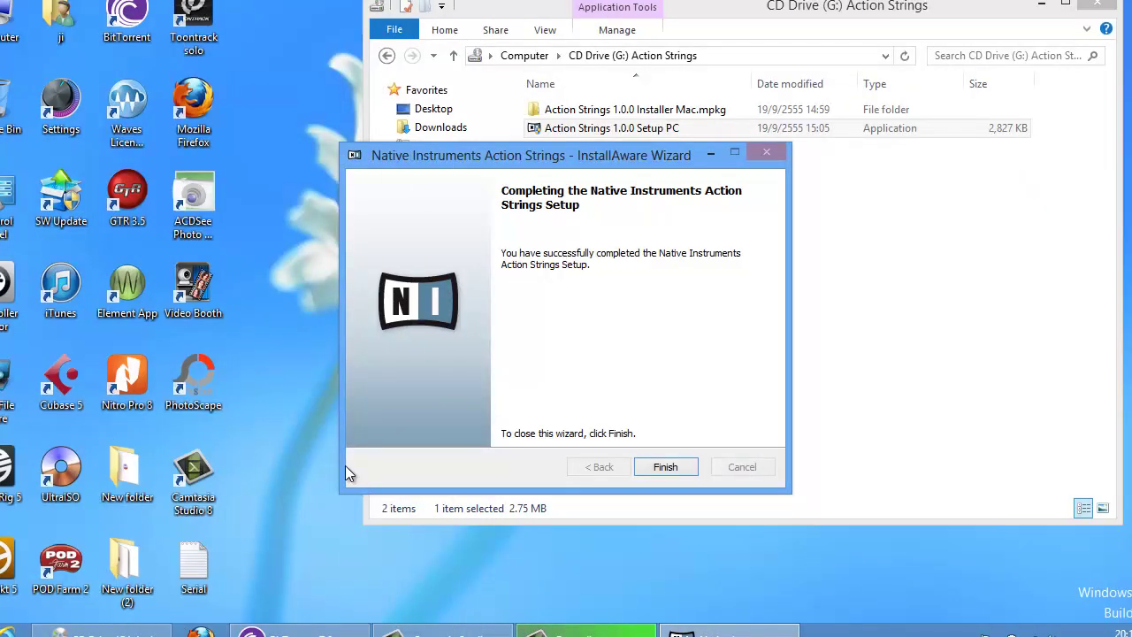
Step: Finish the Action Strings setup wizard and close the drive G: window
click(675, 468)
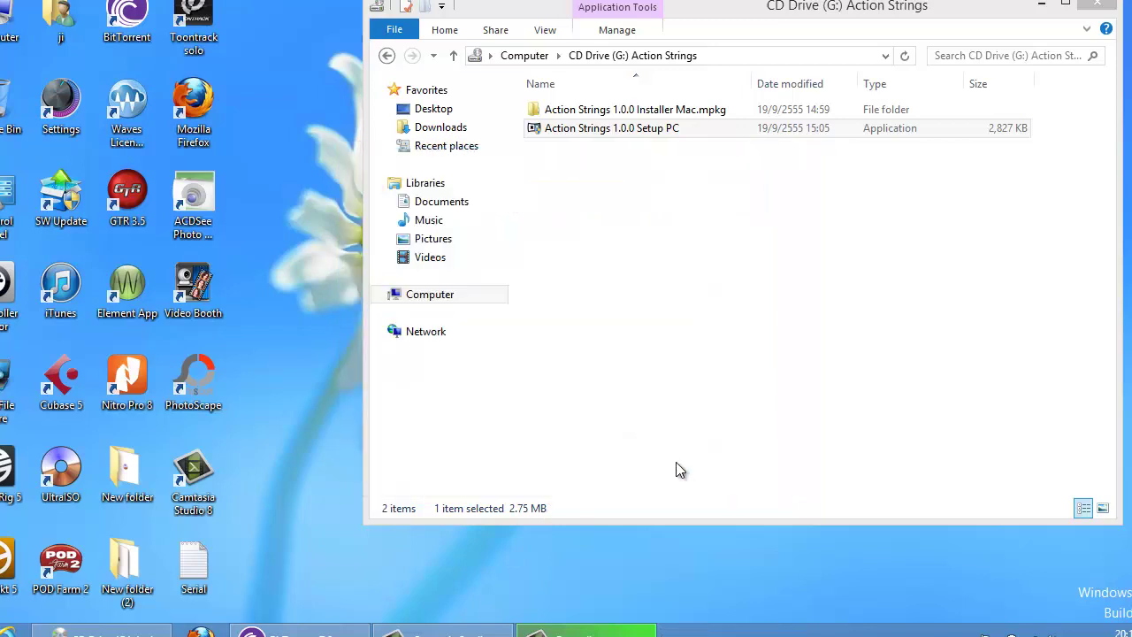
click(1094, 7)
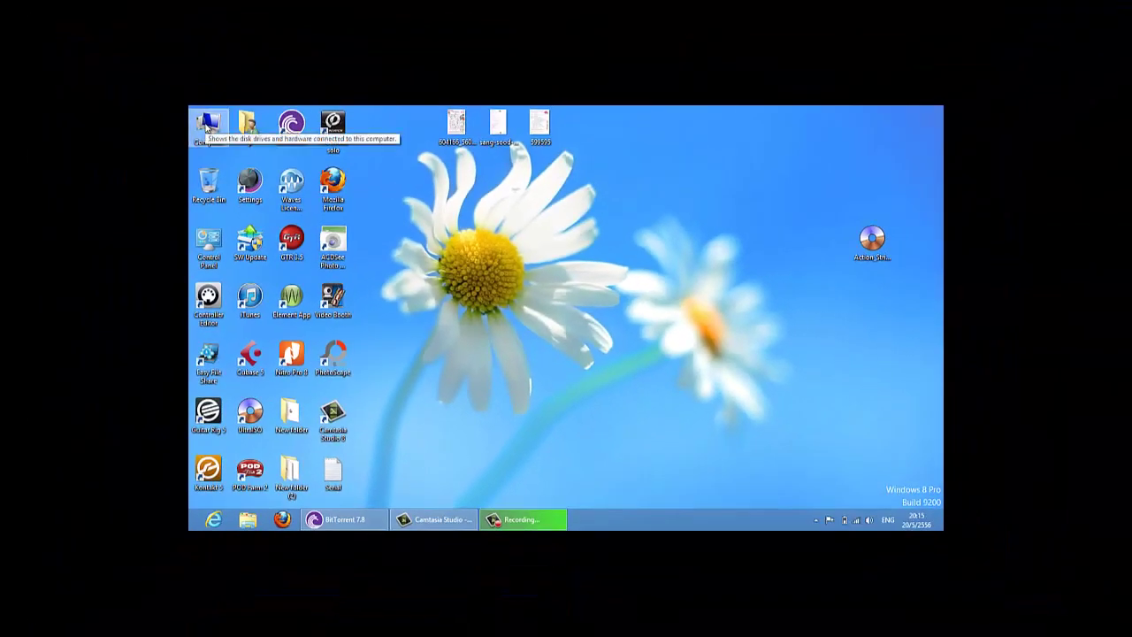
Step: Eject the Action Strings disc from virtual drive G: in the Computer window
double_click(206, 126)
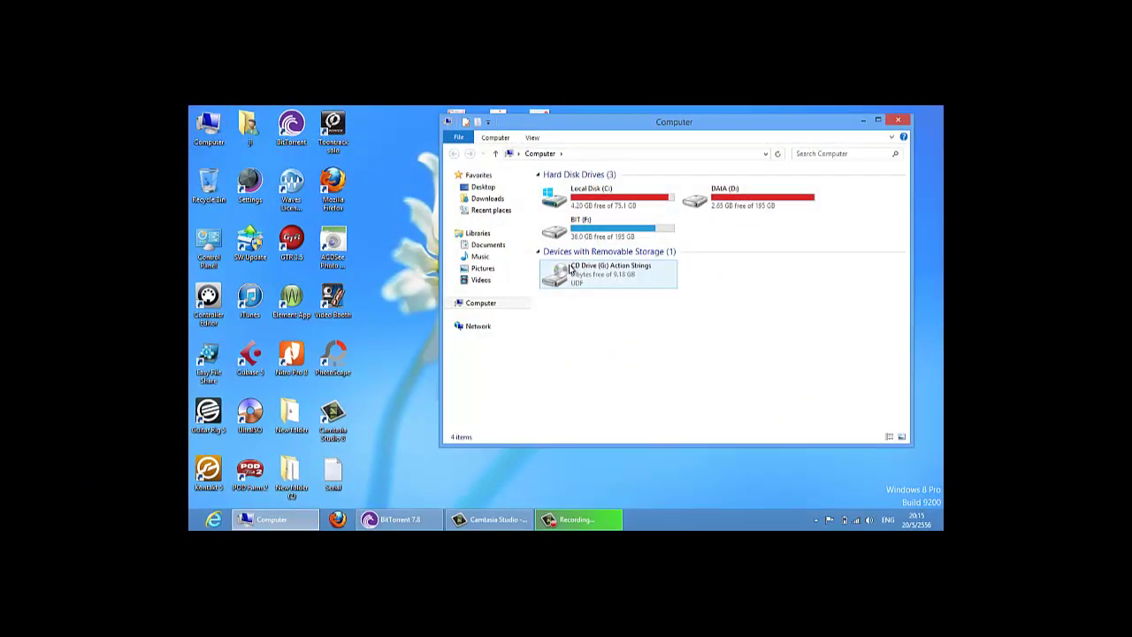
right_click(572, 269)
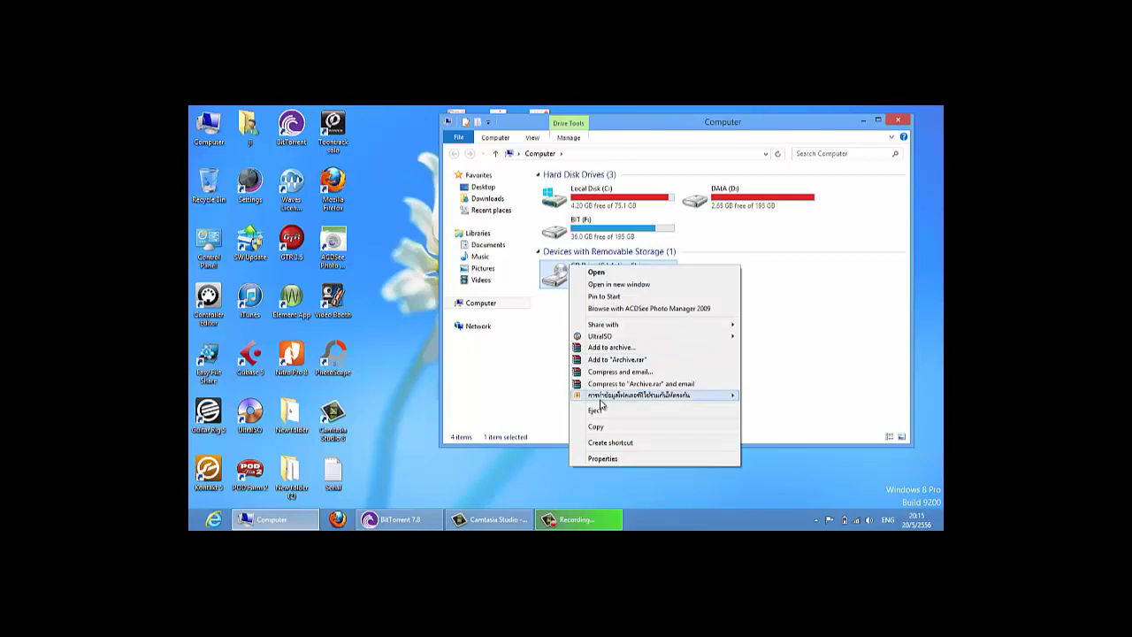
click(602, 411)
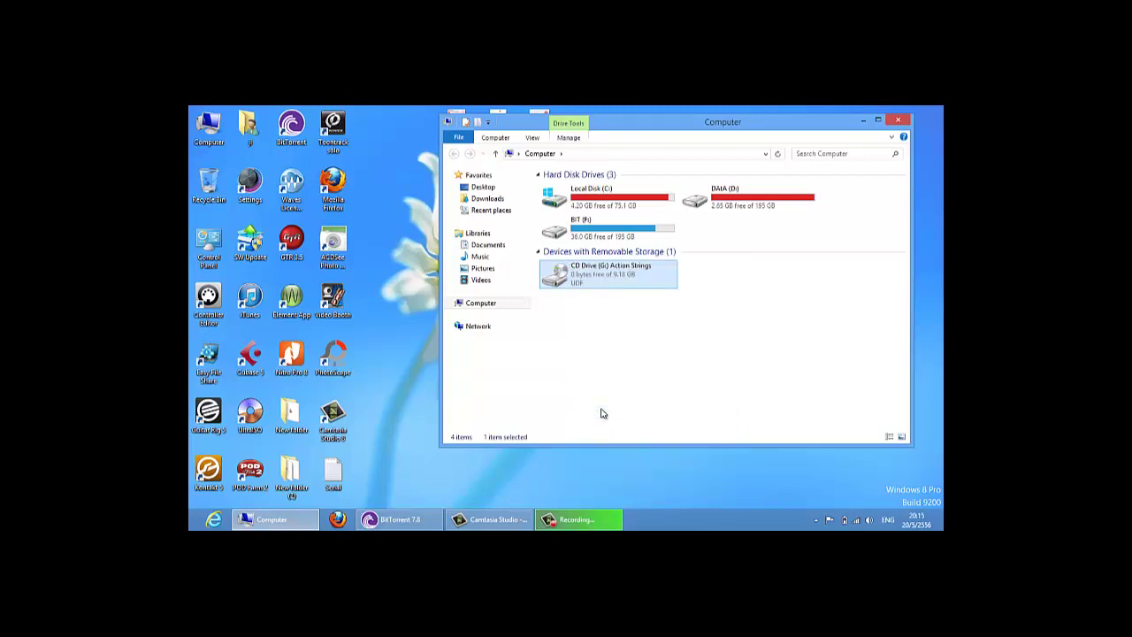
Step: Close the Computer window and, in Kontakt 5, add the Action Strings Library folder from Program Files on drive D: as a library
click(899, 120)
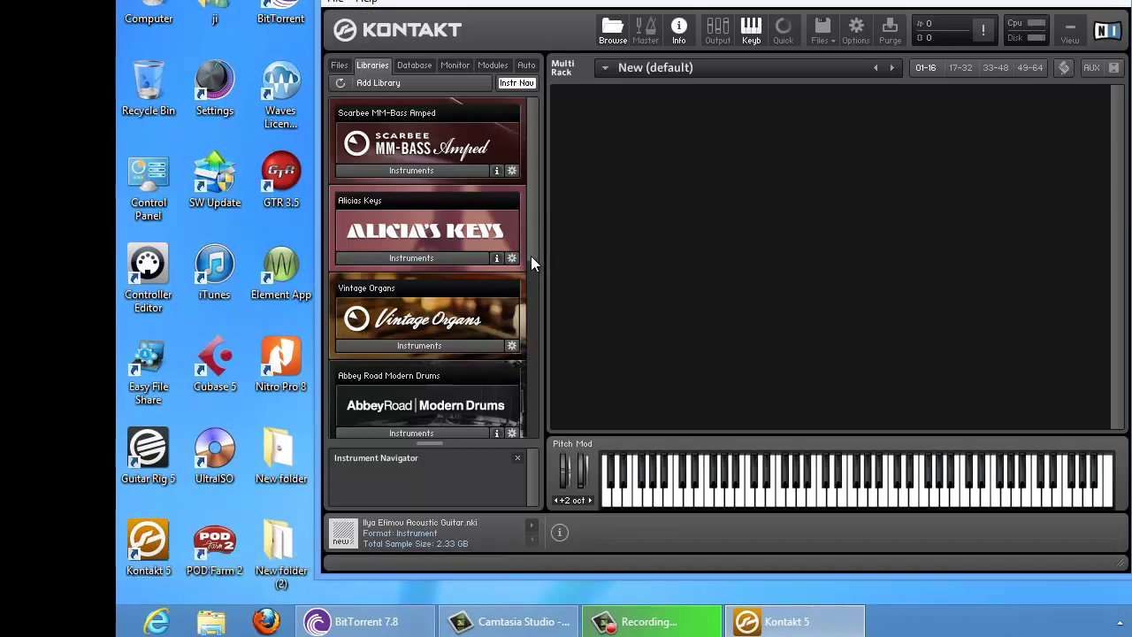
drag(531, 256, 552, 170)
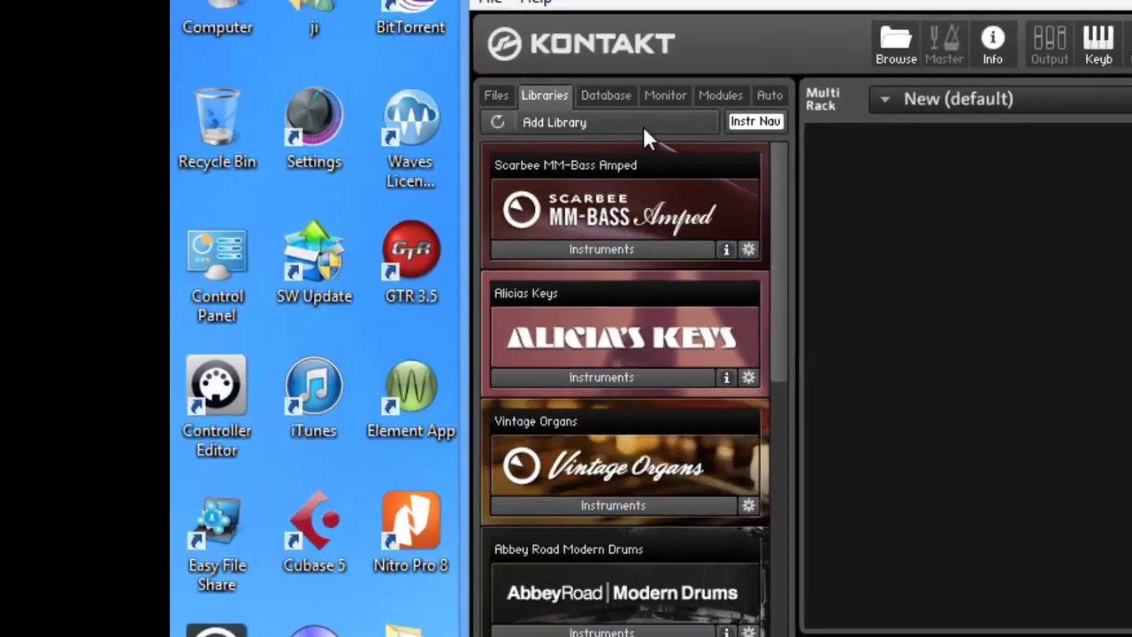
click(642, 124)
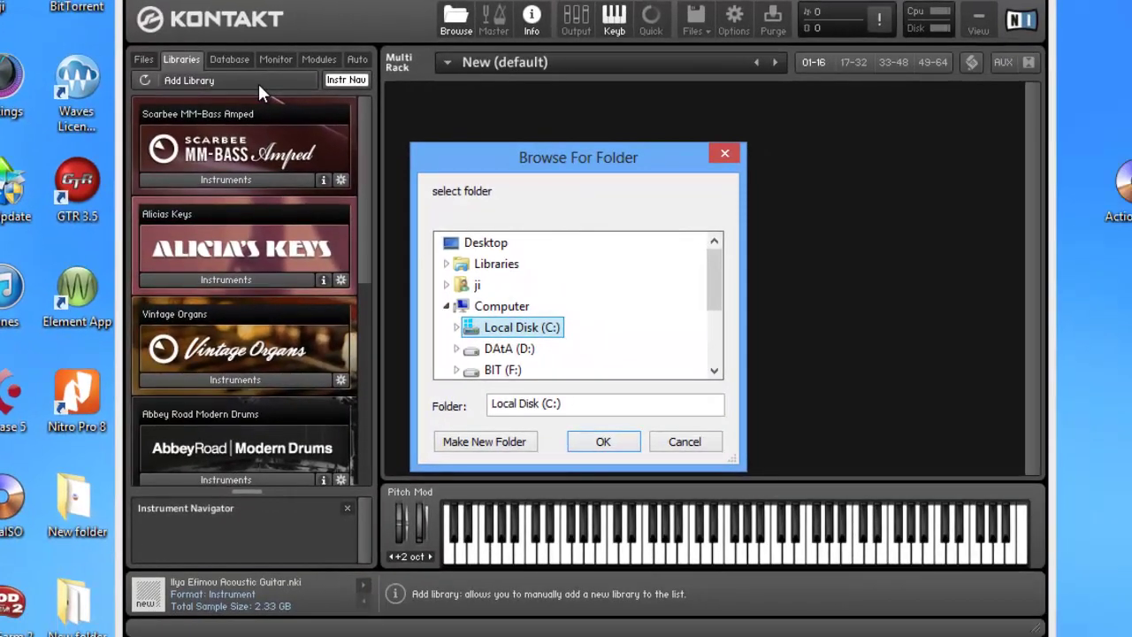
click(522, 351)
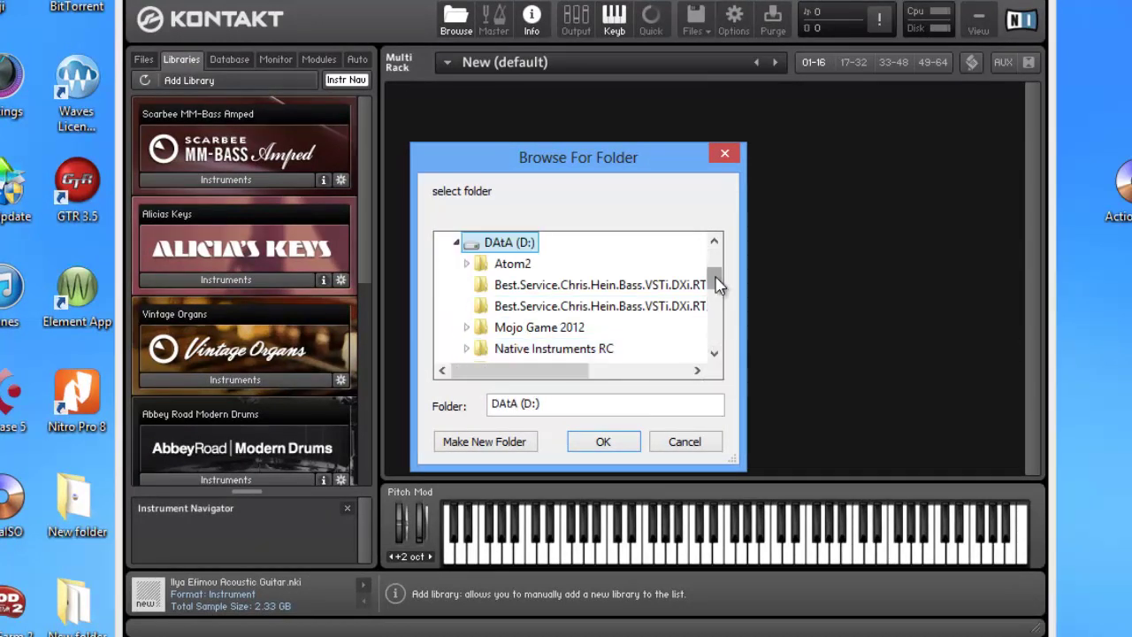
drag(715, 277, 716, 303)
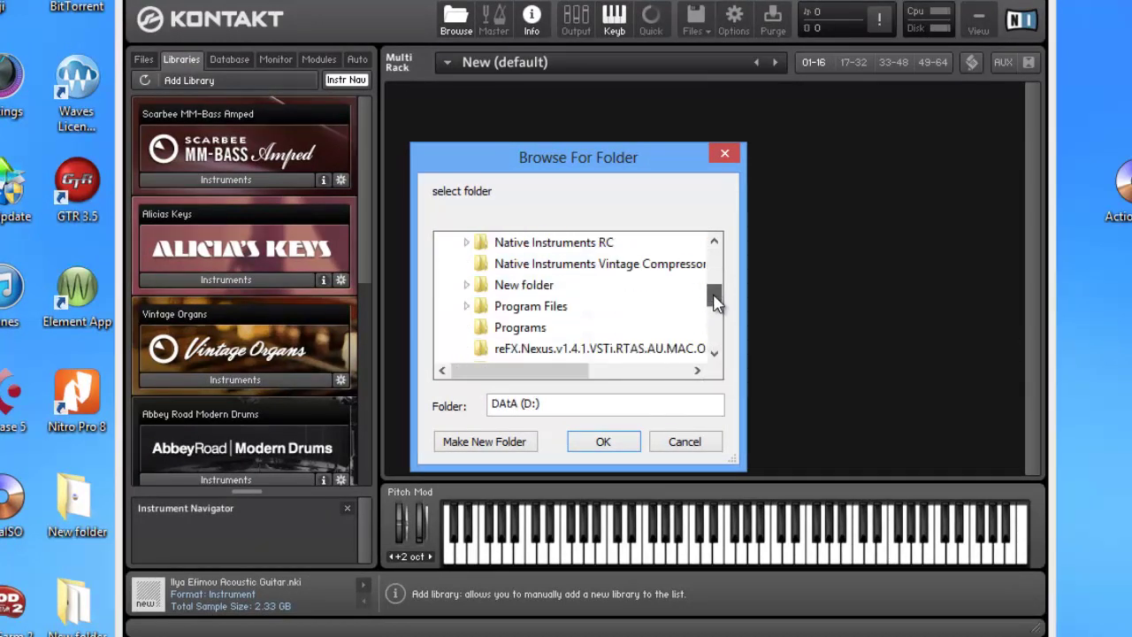
click(554, 316)
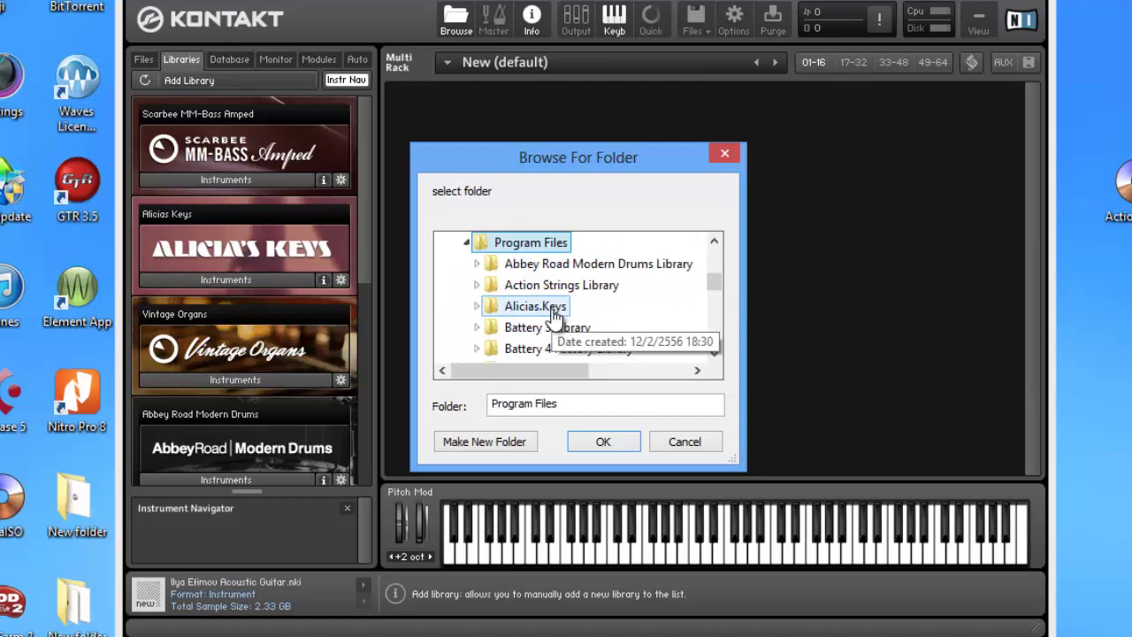
click(614, 290)
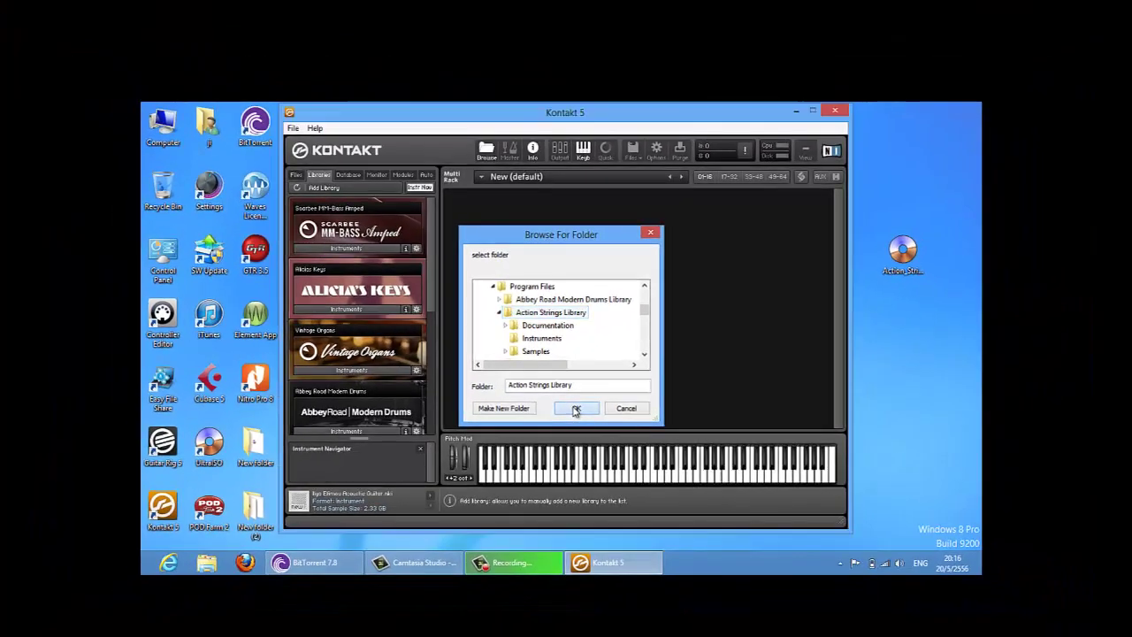
click(595, 431)
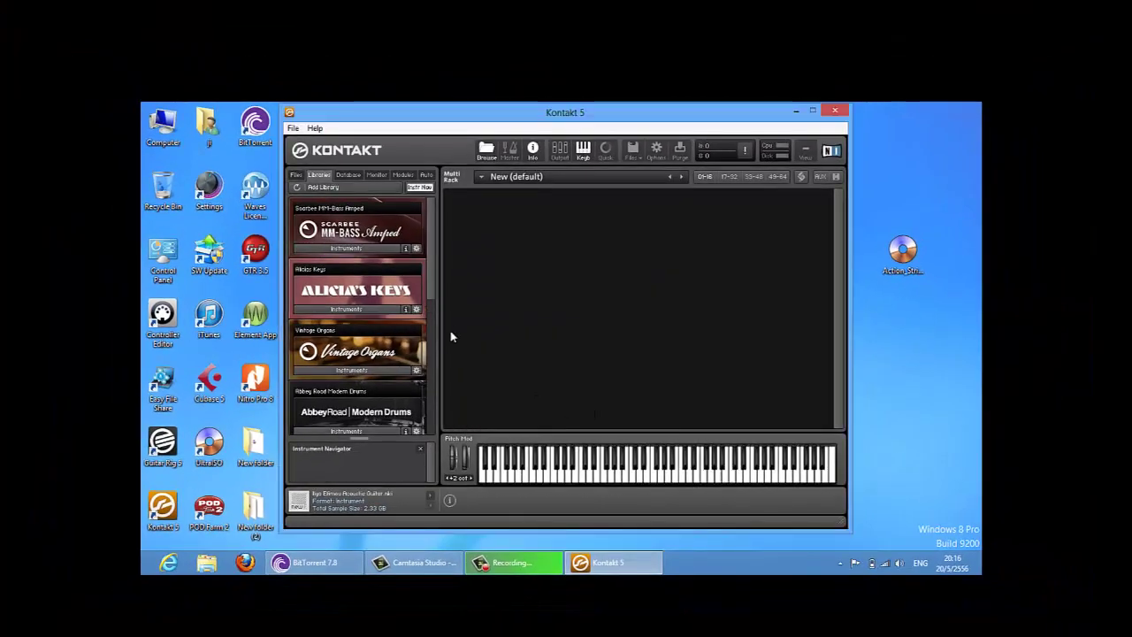
Step: Load the Action Strings.nki instrument from the Action Strings library into the rack and view its phrase sheet
drag(432, 291, 434, 370)
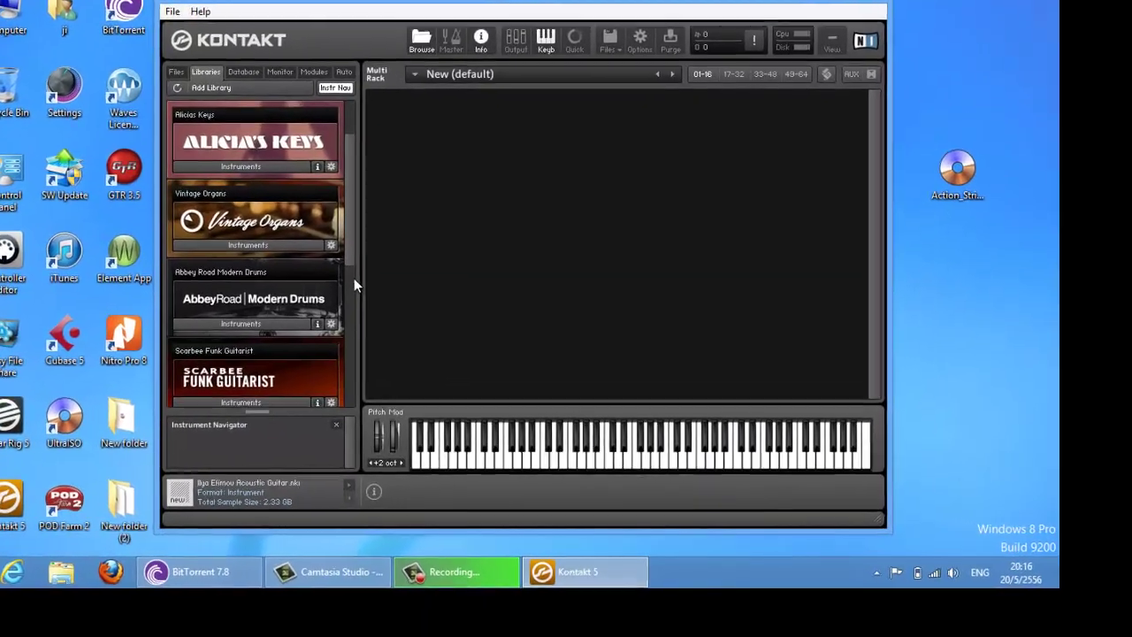
drag(333, 311, 324, 367)
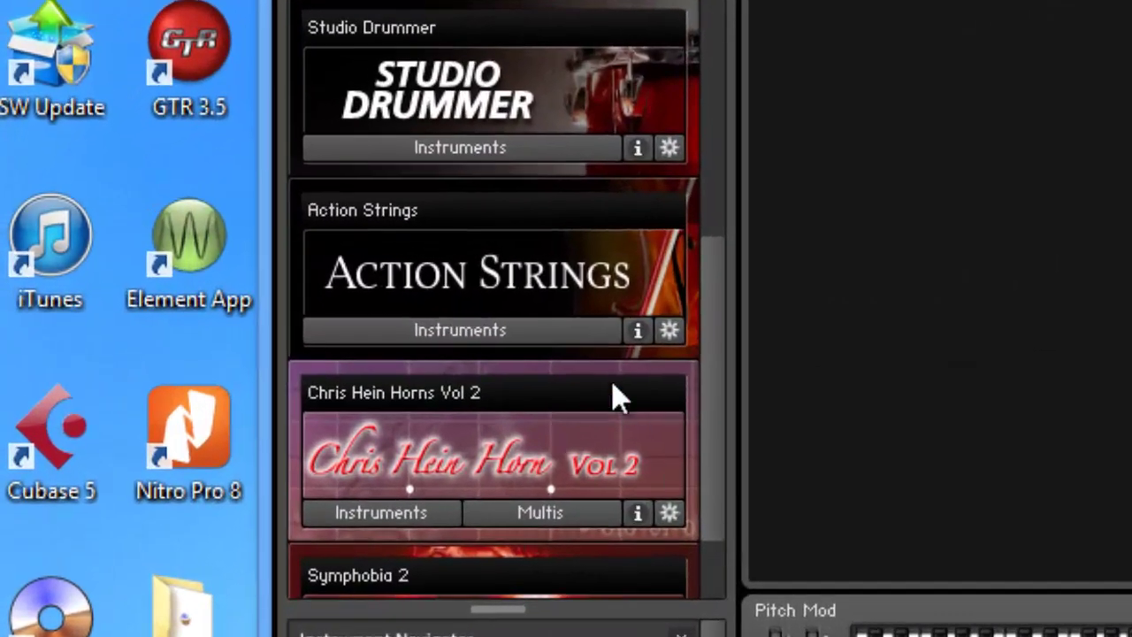
click(586, 334)
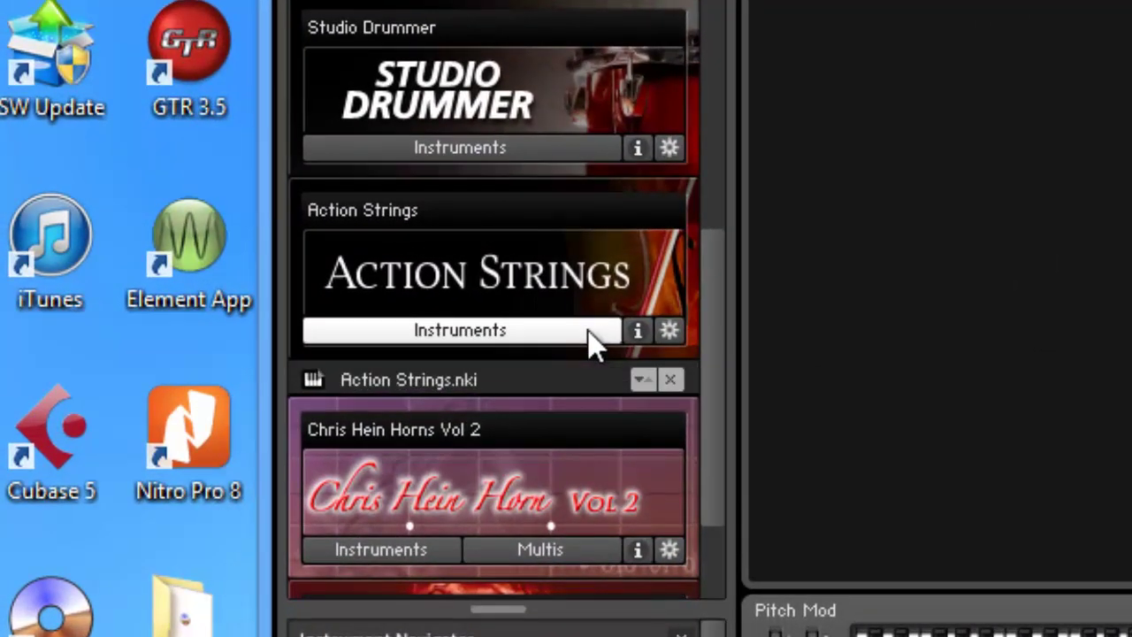
click(535, 368)
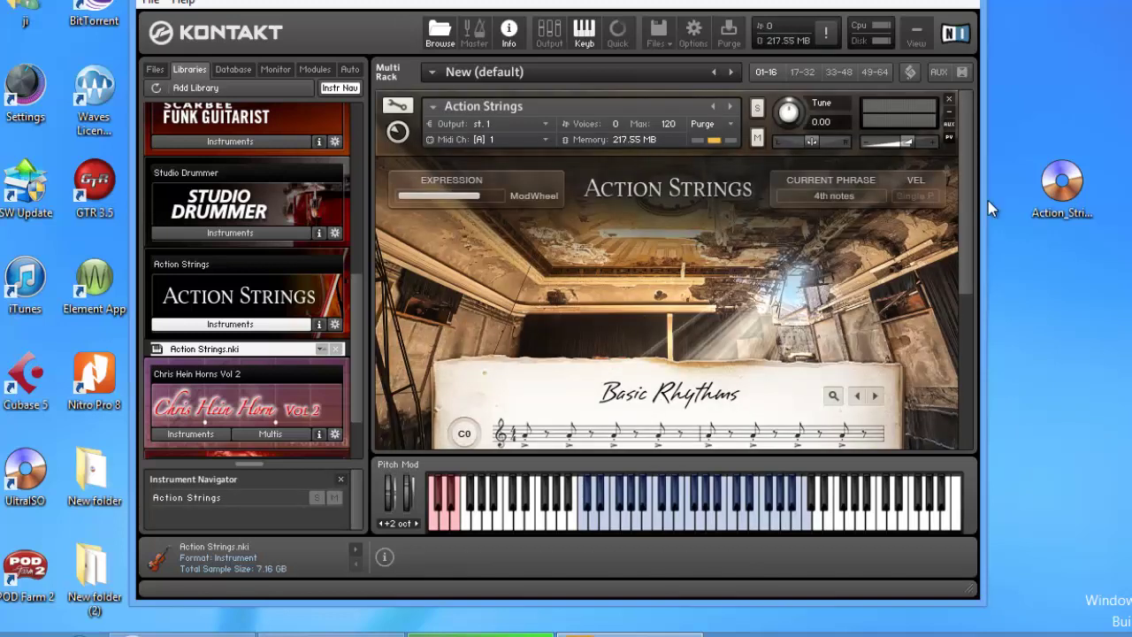
drag(967, 210, 970, 237)
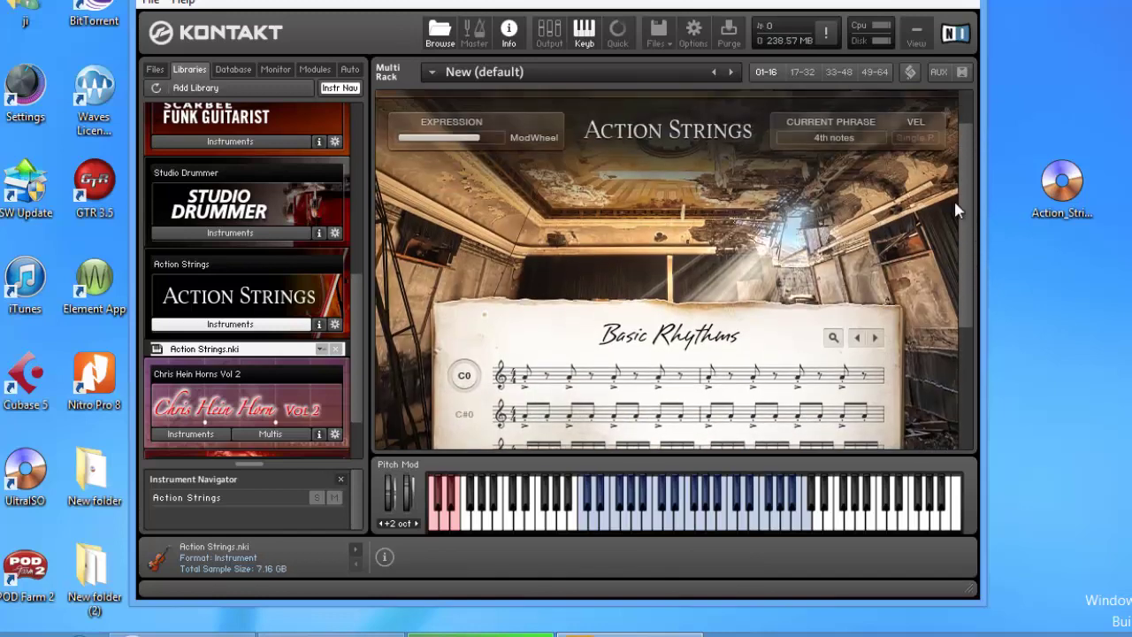